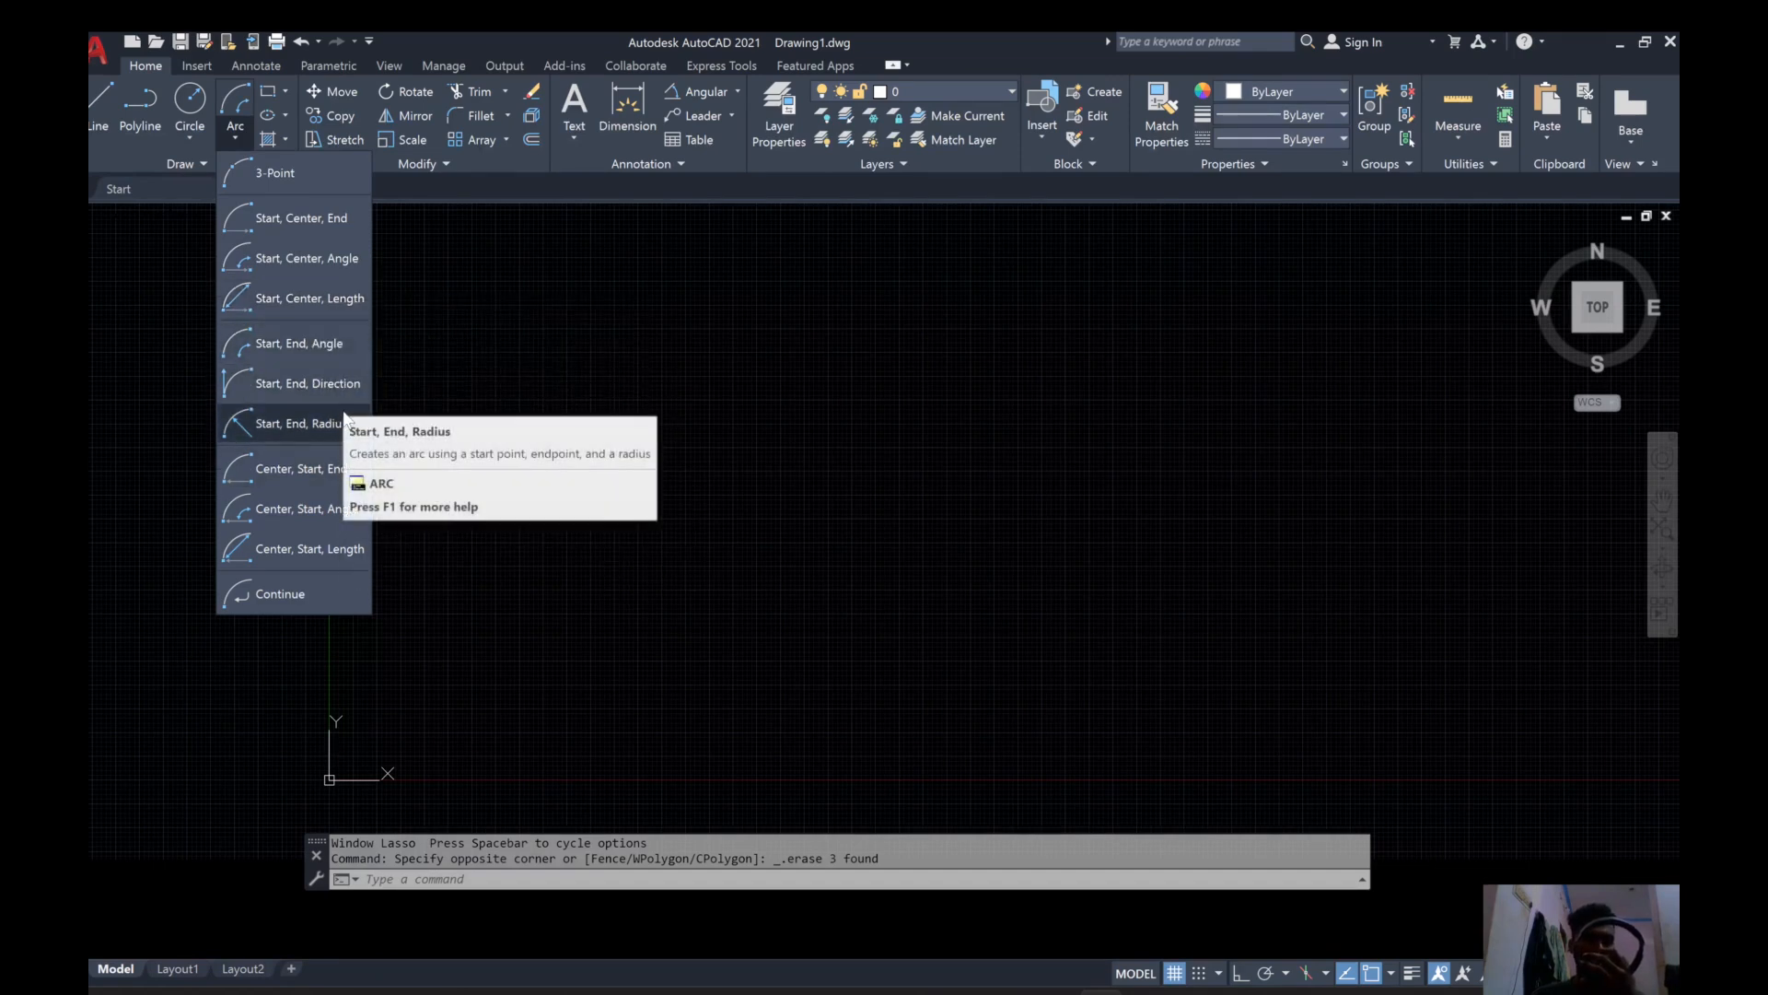
Draw a rectangle from two opposite corners in the empty drawing area and end the command.
{"action": "left_click", "coordinate": [342, 423]}
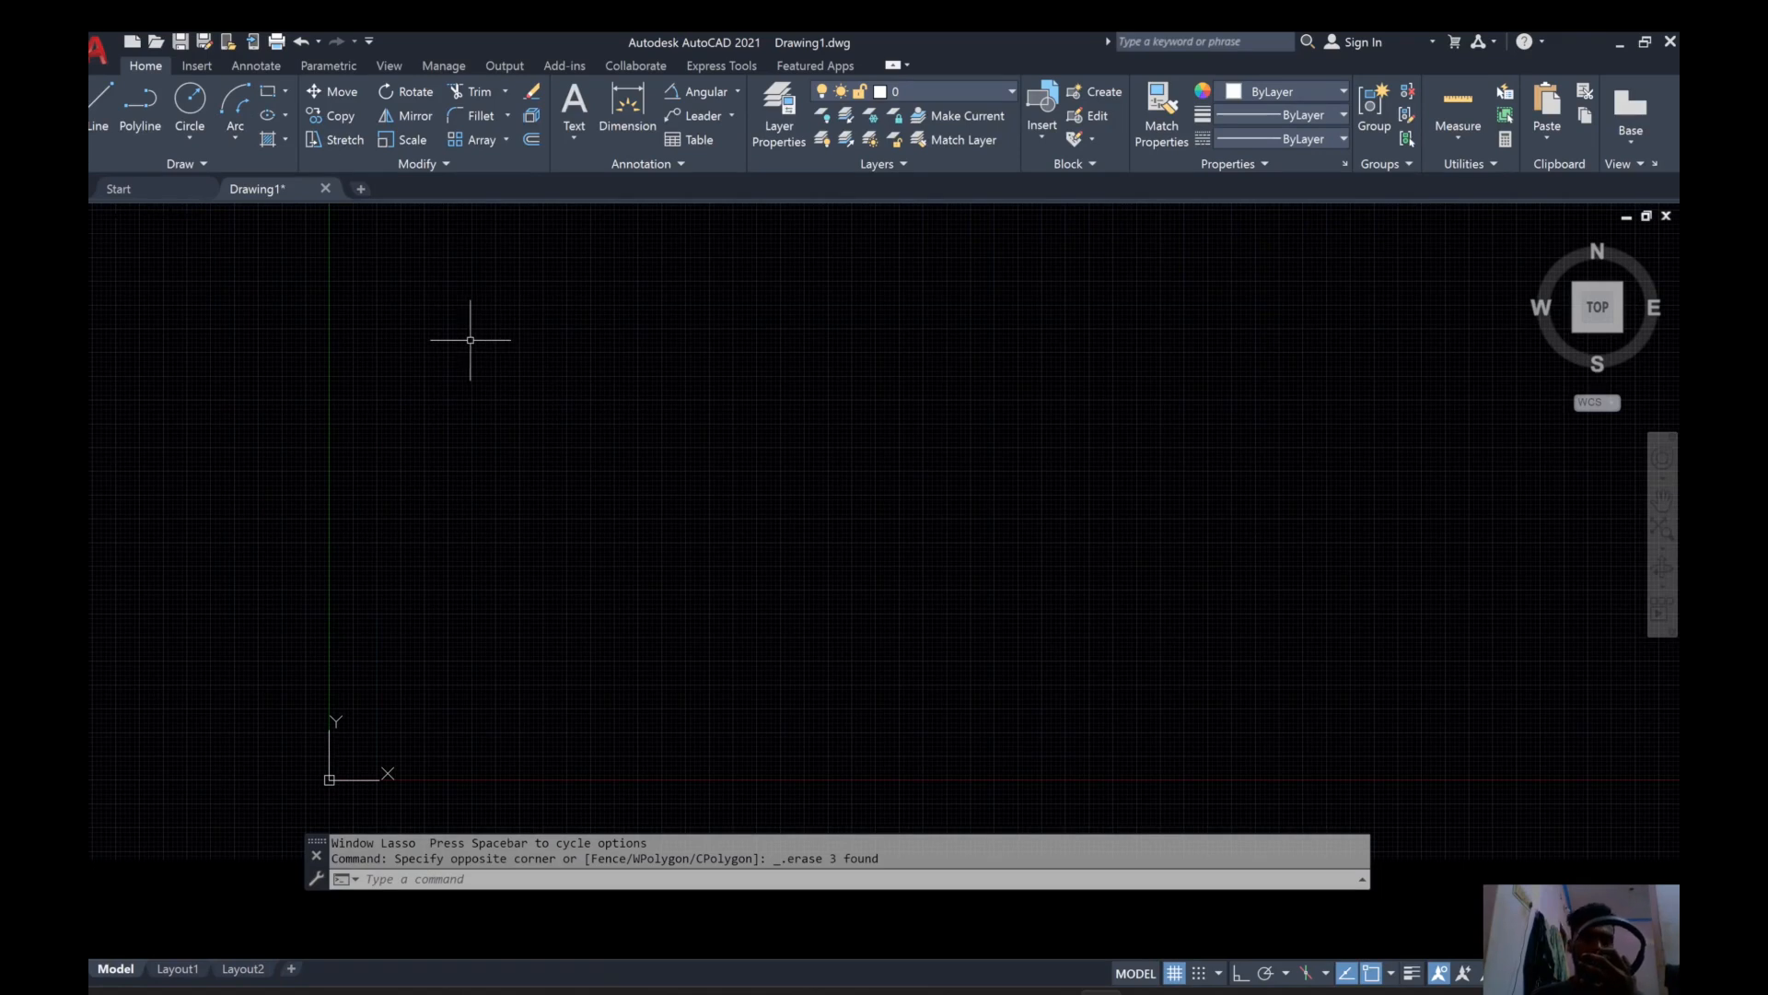
{"action": "left_click", "coordinate": [286, 91]}
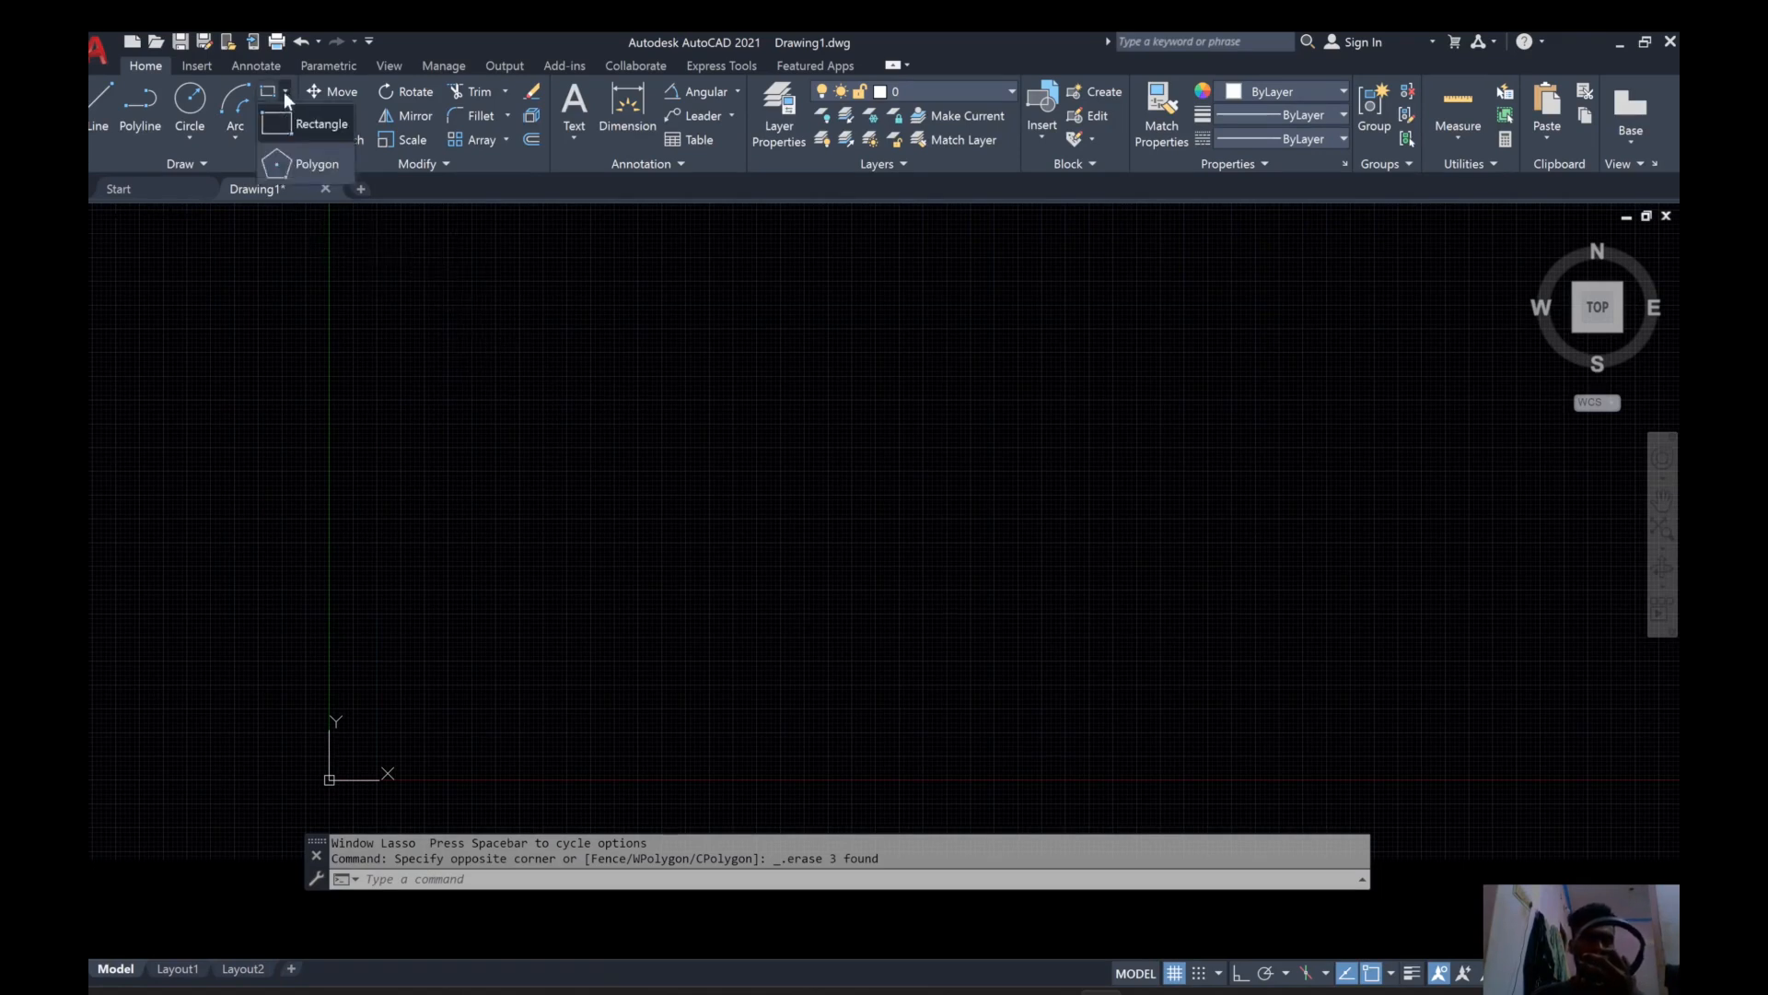
{"action": "left_click", "coordinate": [304, 123]}
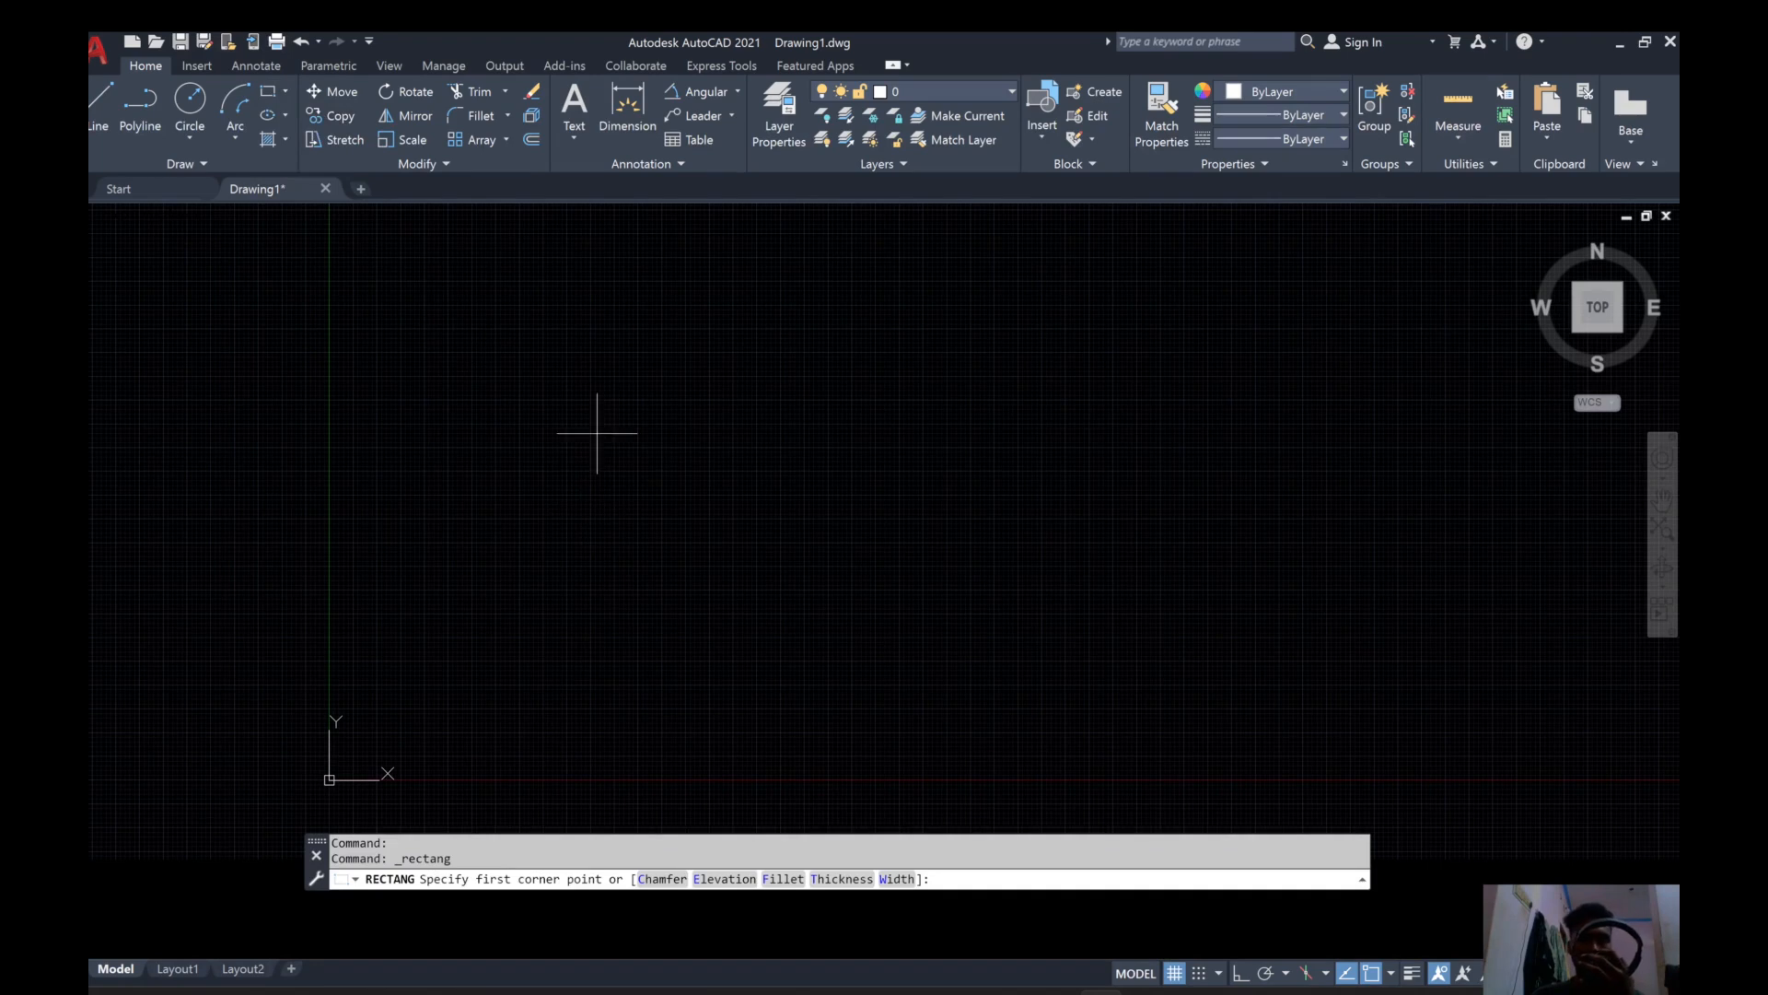
{"action": "left_click", "coordinate": [634, 352]}
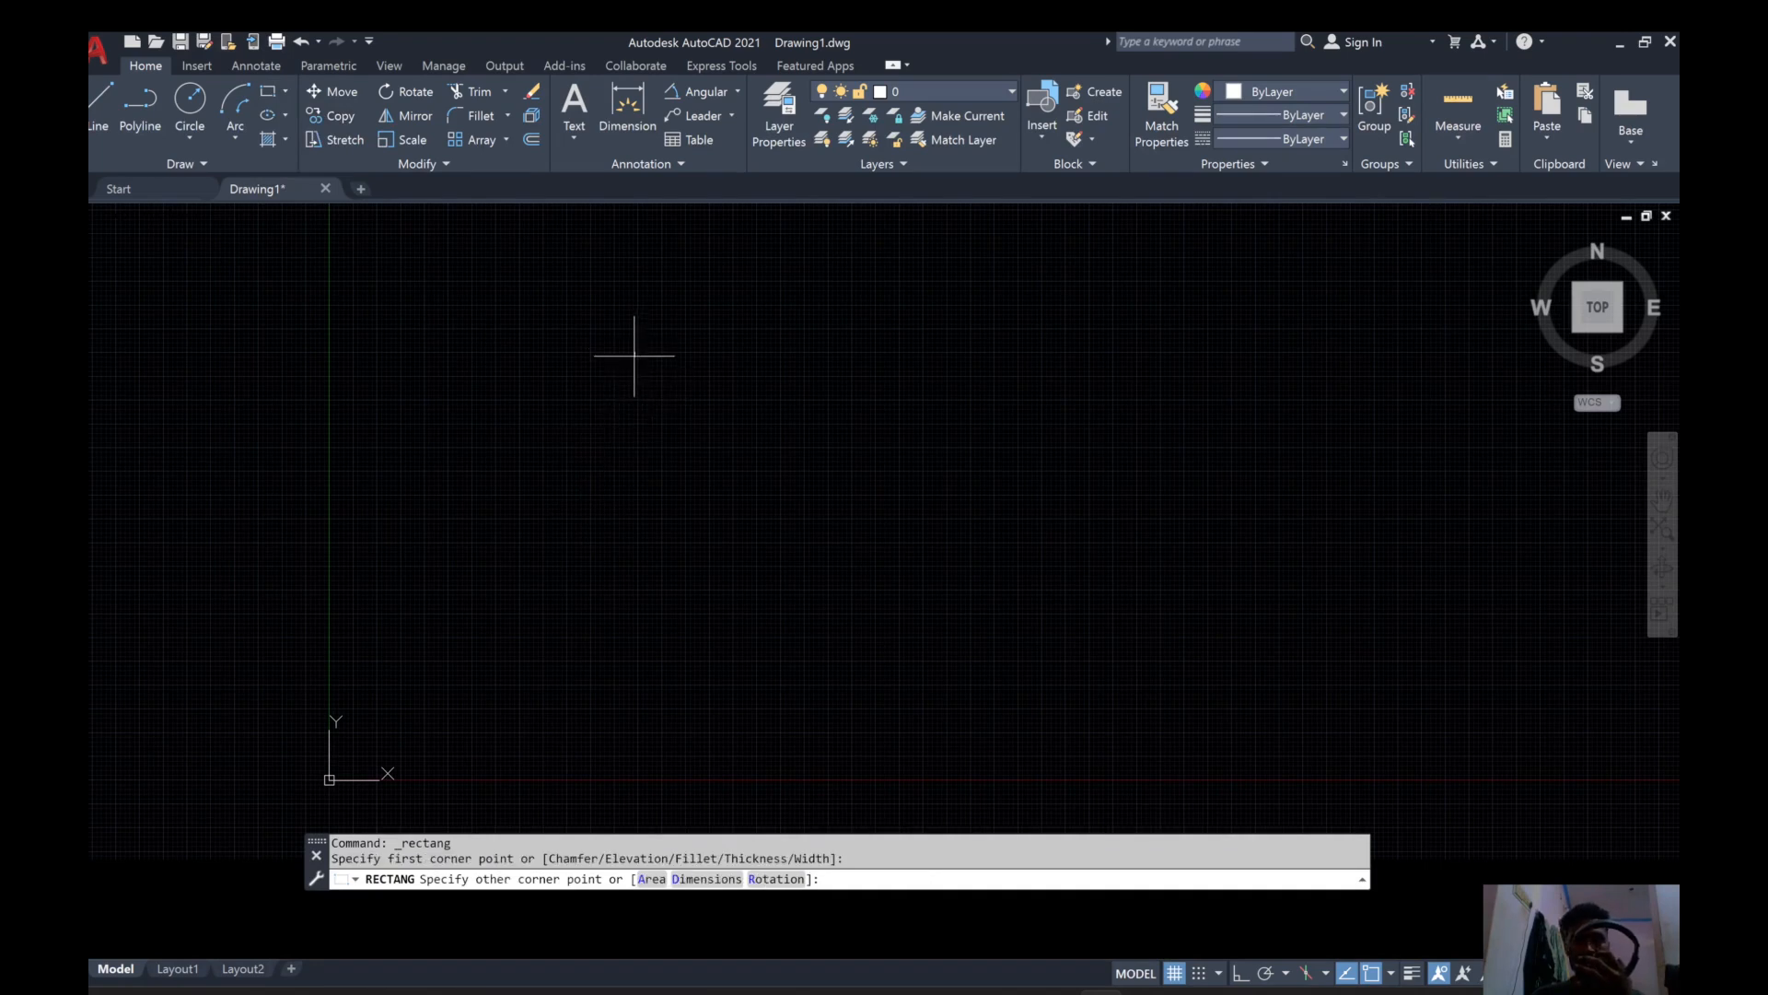
{"action": "left_click", "coordinate": [871, 561]}
{"action": "key", "text": "Escape"}
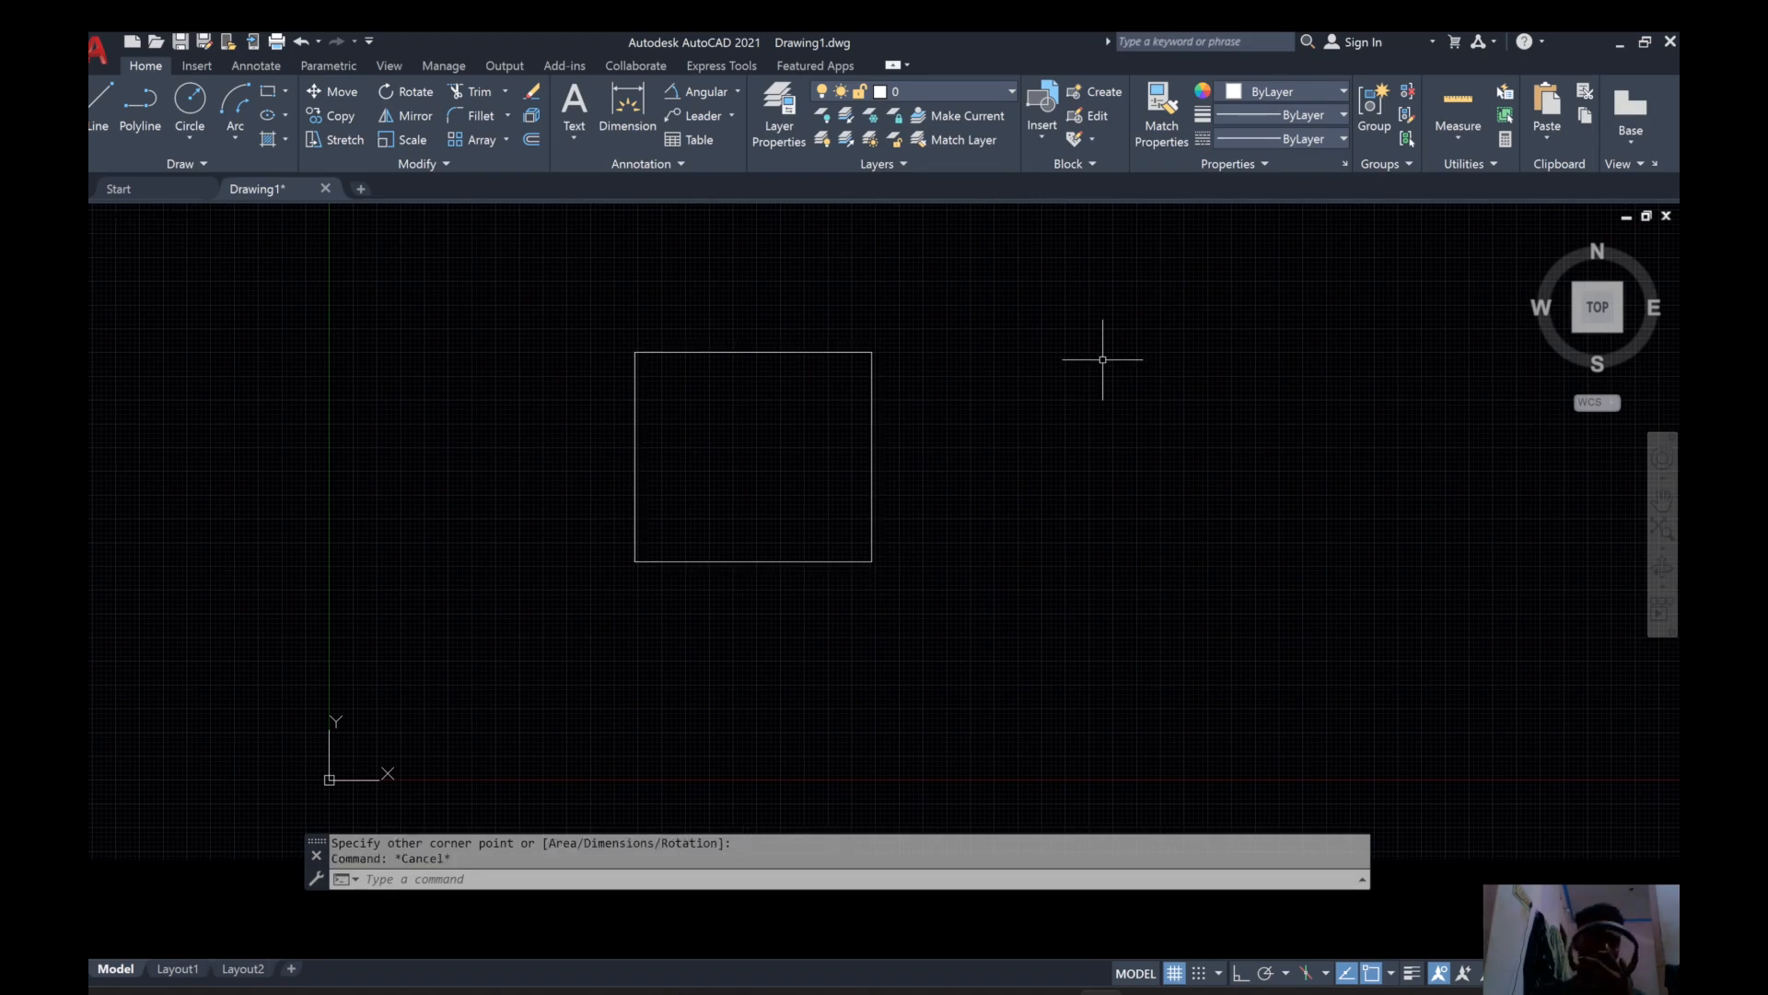
Draw a Start, End, Angle arc from the rectangle's upper-left corner to its upper-right corner with an included angle of 45.
{"action": "left_click", "coordinate": [240, 123]}
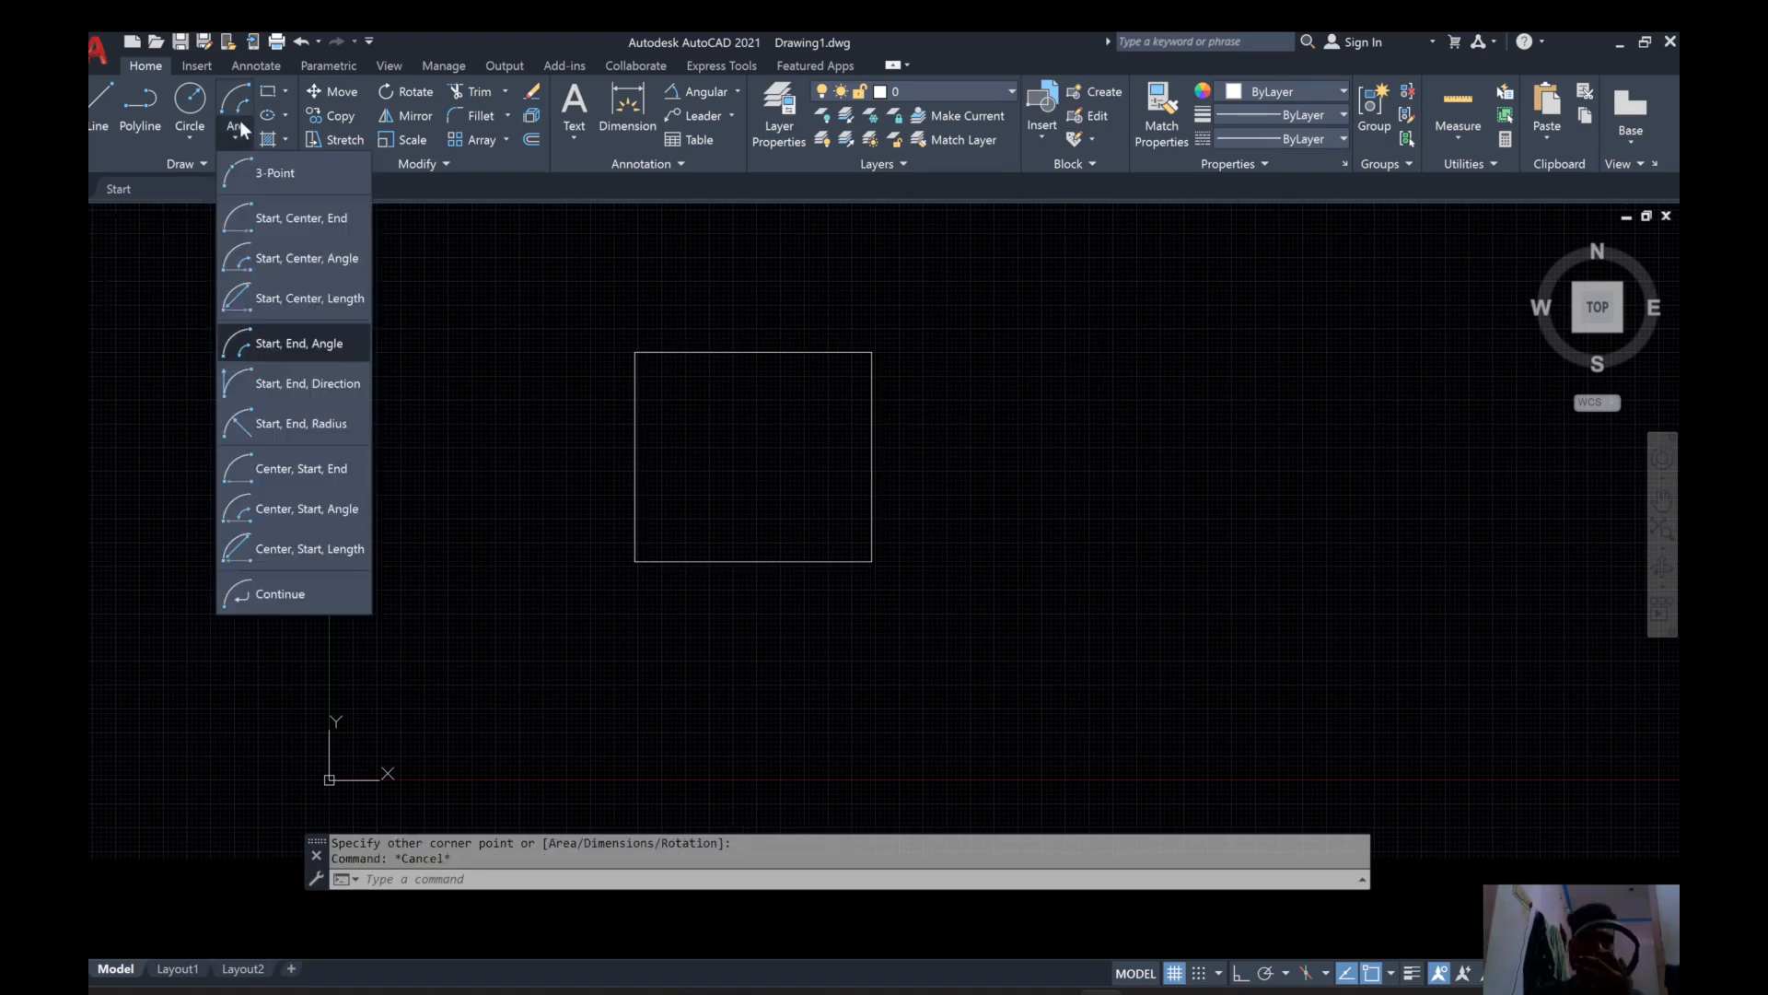
{"action": "left_click", "coordinate": [317, 349]}
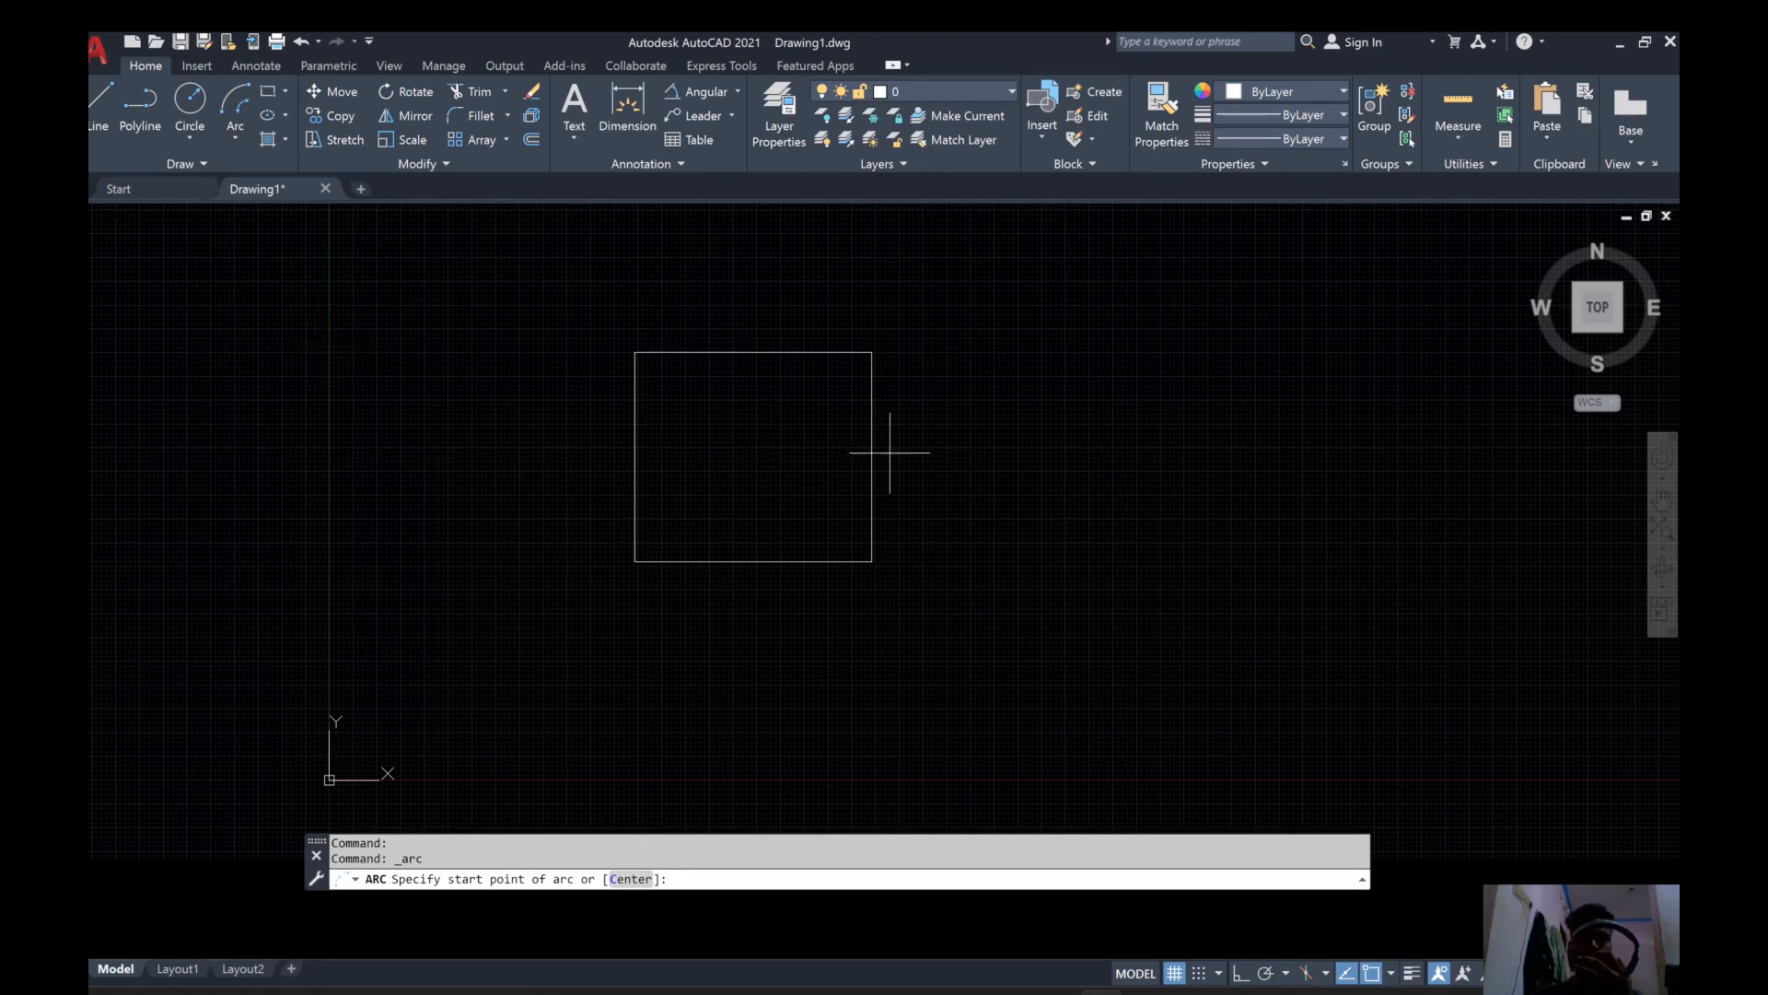
{"action": "left_click", "coordinate": [635, 352]}
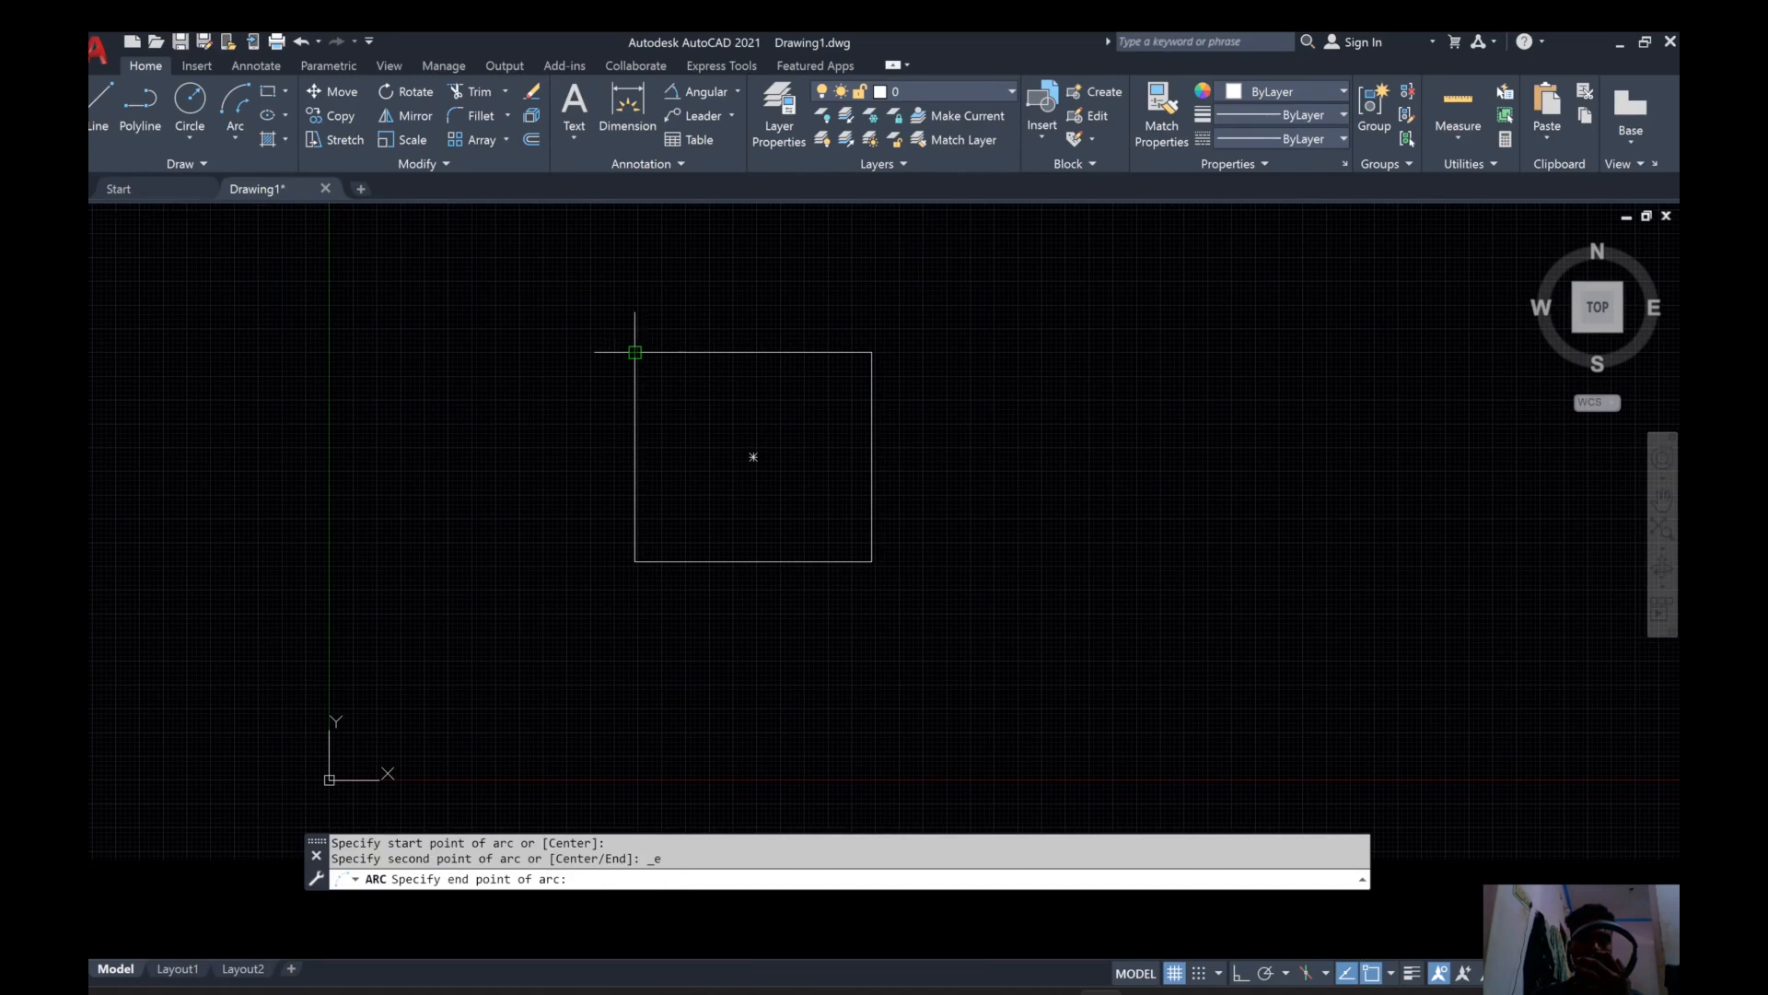
{"action": "left_click", "coordinate": [872, 352]}
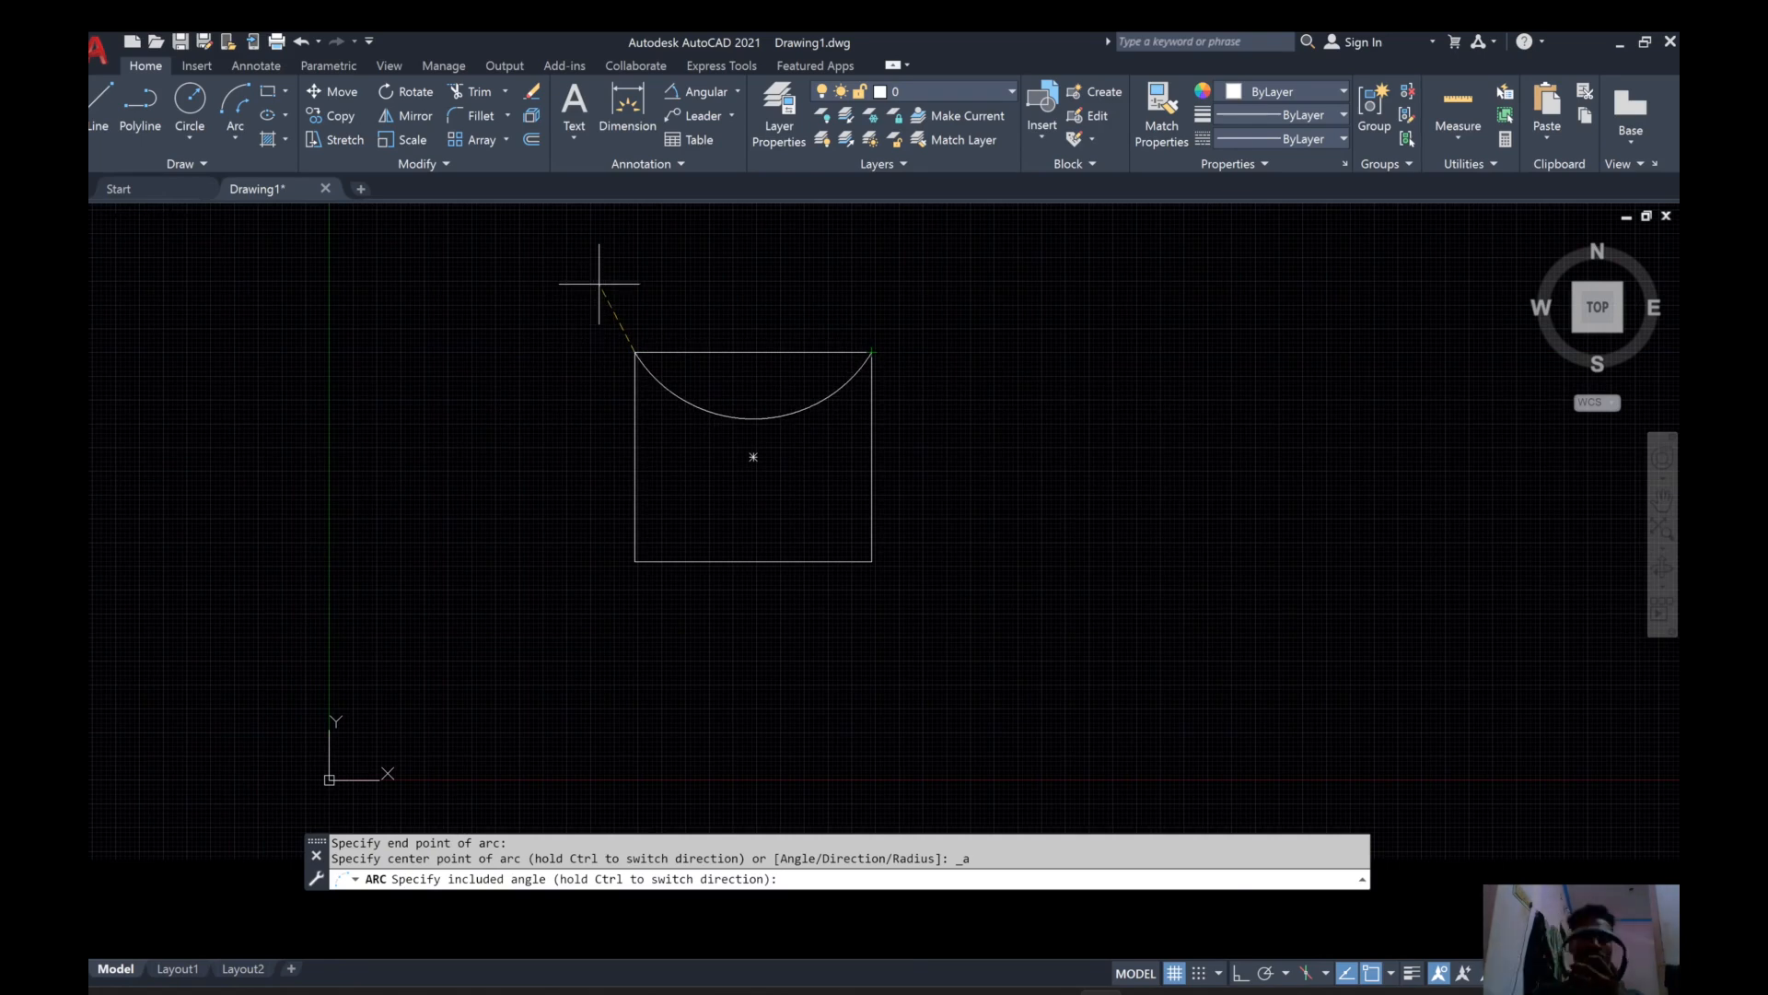
{"action": "type", "text": "45"}
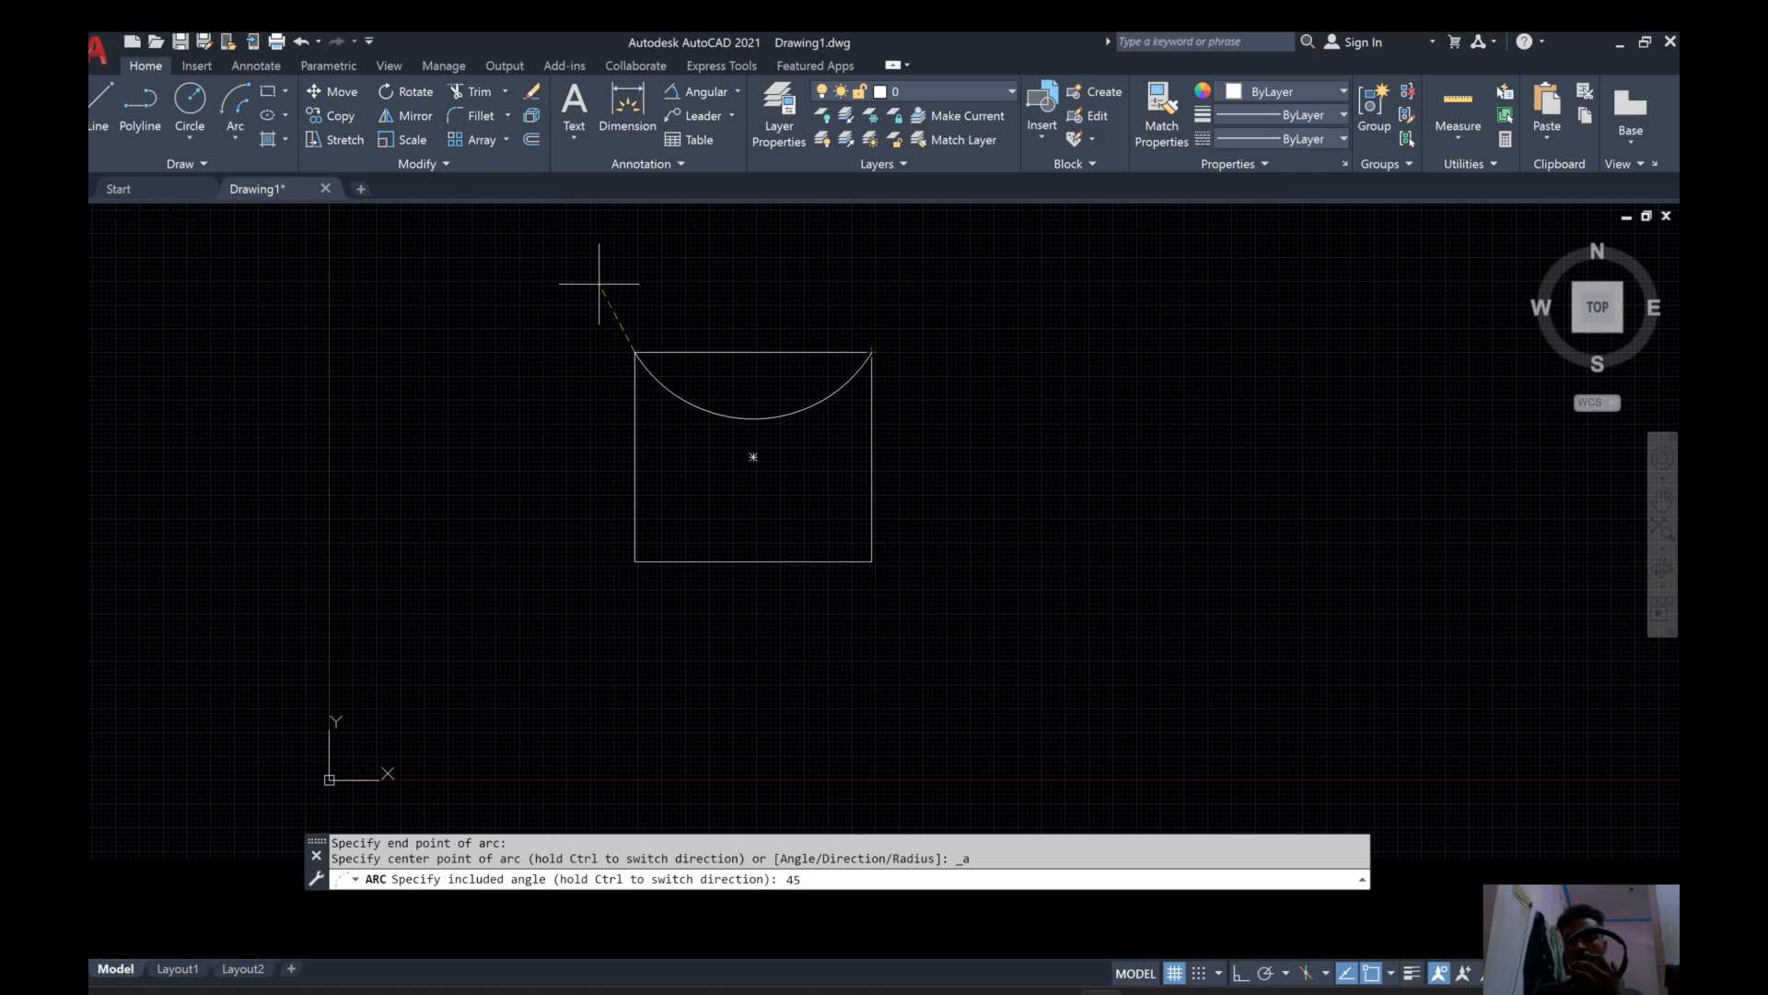
{"action": "key", "text": "Return"}
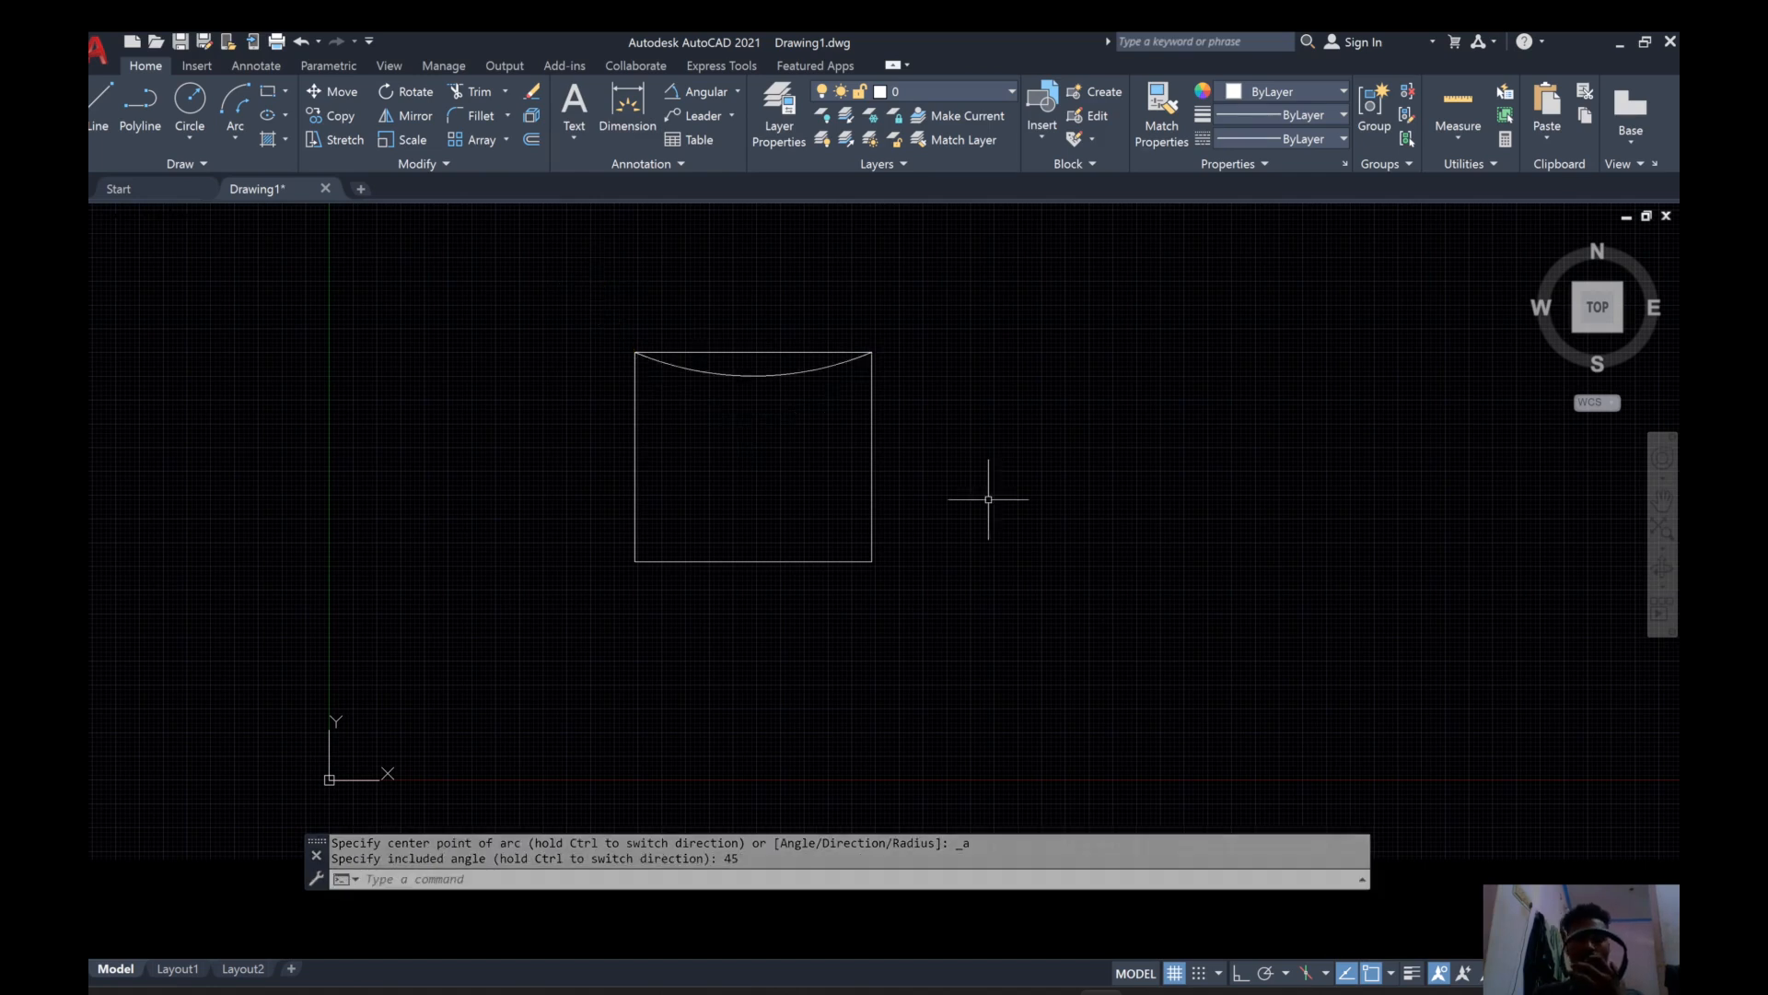
Add an angular dimension to the arc, placing the dimension line above the rectangle's upper edge.
{"action": "scroll", "coordinate": [746, 351], "scroll_direction": "down", "scroll_amount": 4}
{"action": "scroll", "coordinate": [740, 325], "scroll_direction": "up", "scroll_amount": 6}
{"action": "scroll", "coordinate": [632, 513], "scroll_direction": "down", "scroll_amount": 5}
{"action": "scroll", "coordinate": [694, 549], "scroll_direction": "up", "scroll_amount": 2}
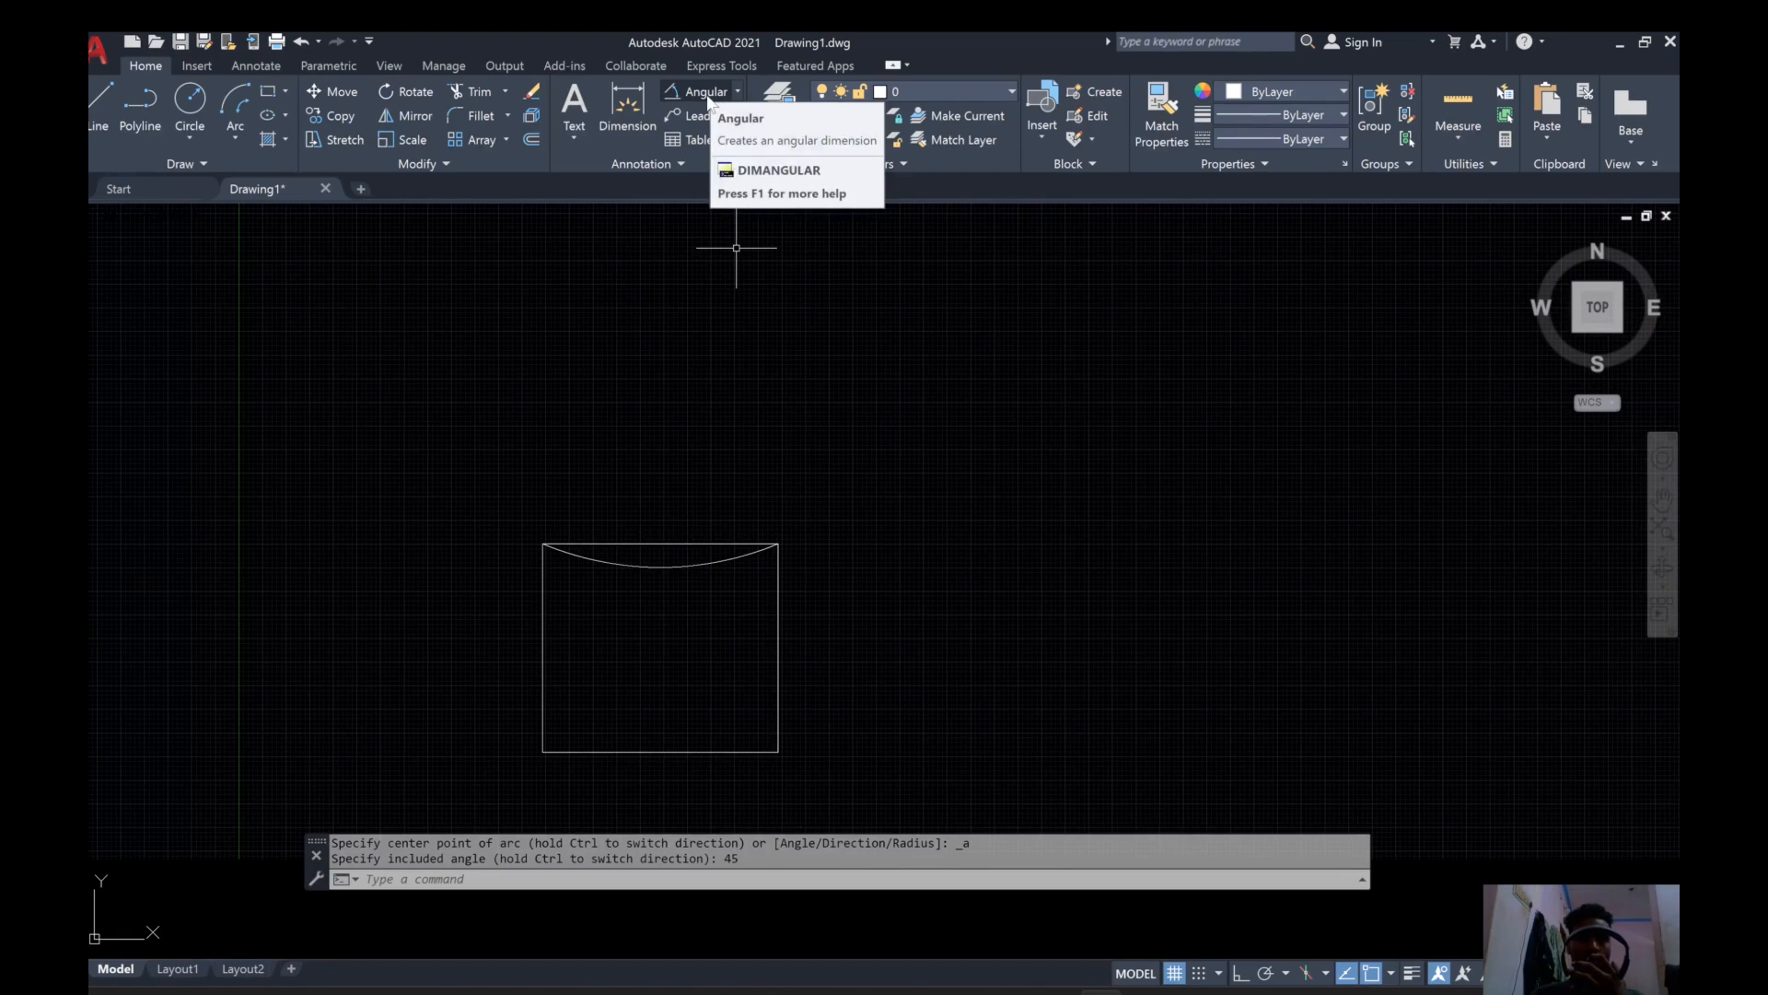
{"action": "left_click", "coordinate": [736, 92]}
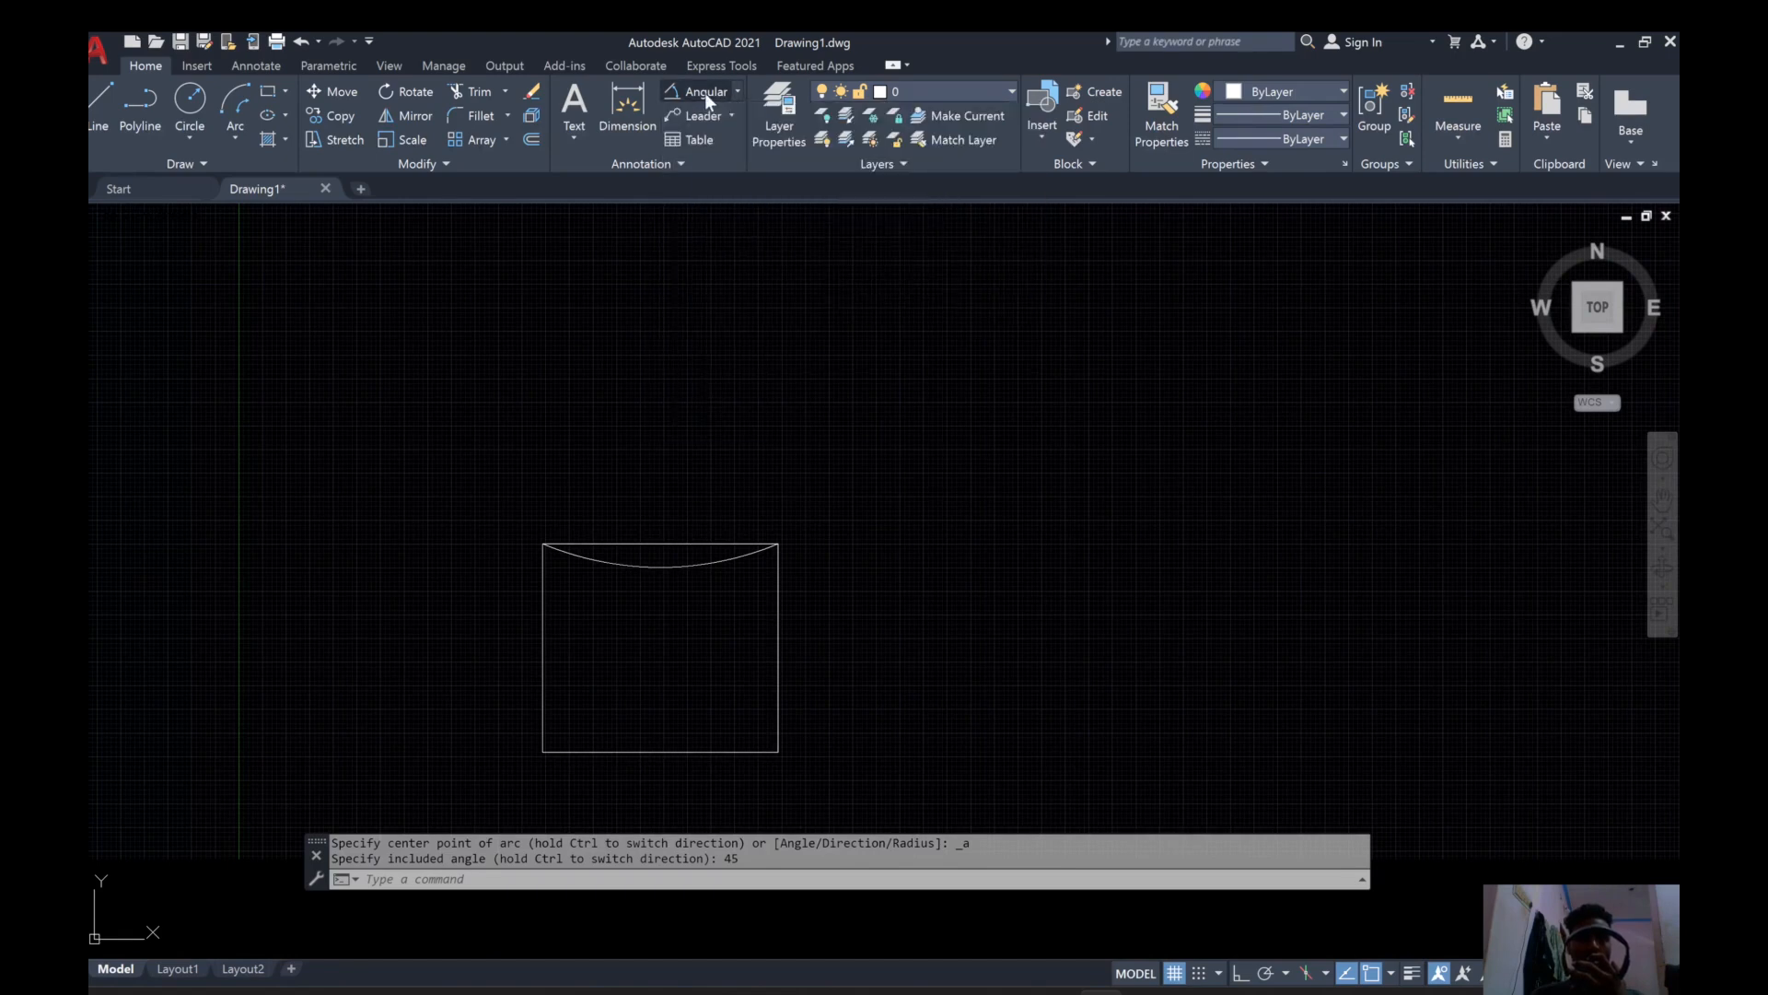
{"action": "left_click", "coordinate": [707, 93]}
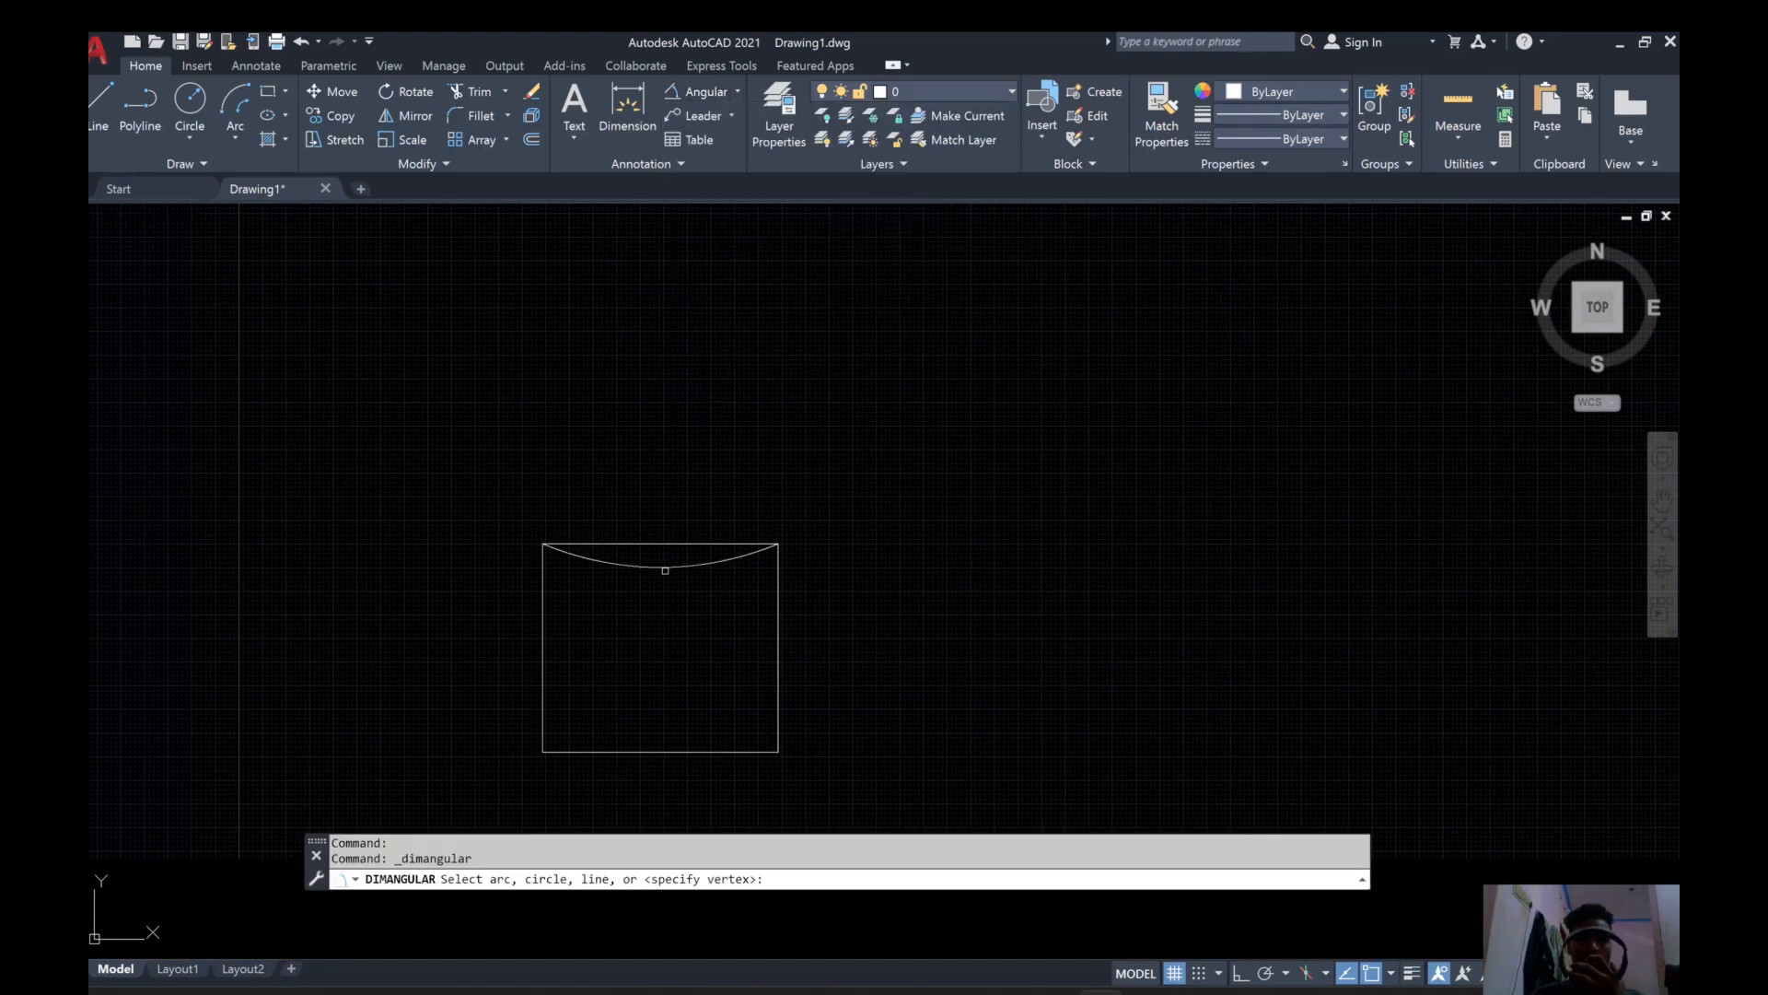
{"action": "left_click", "coordinate": [664, 567]}
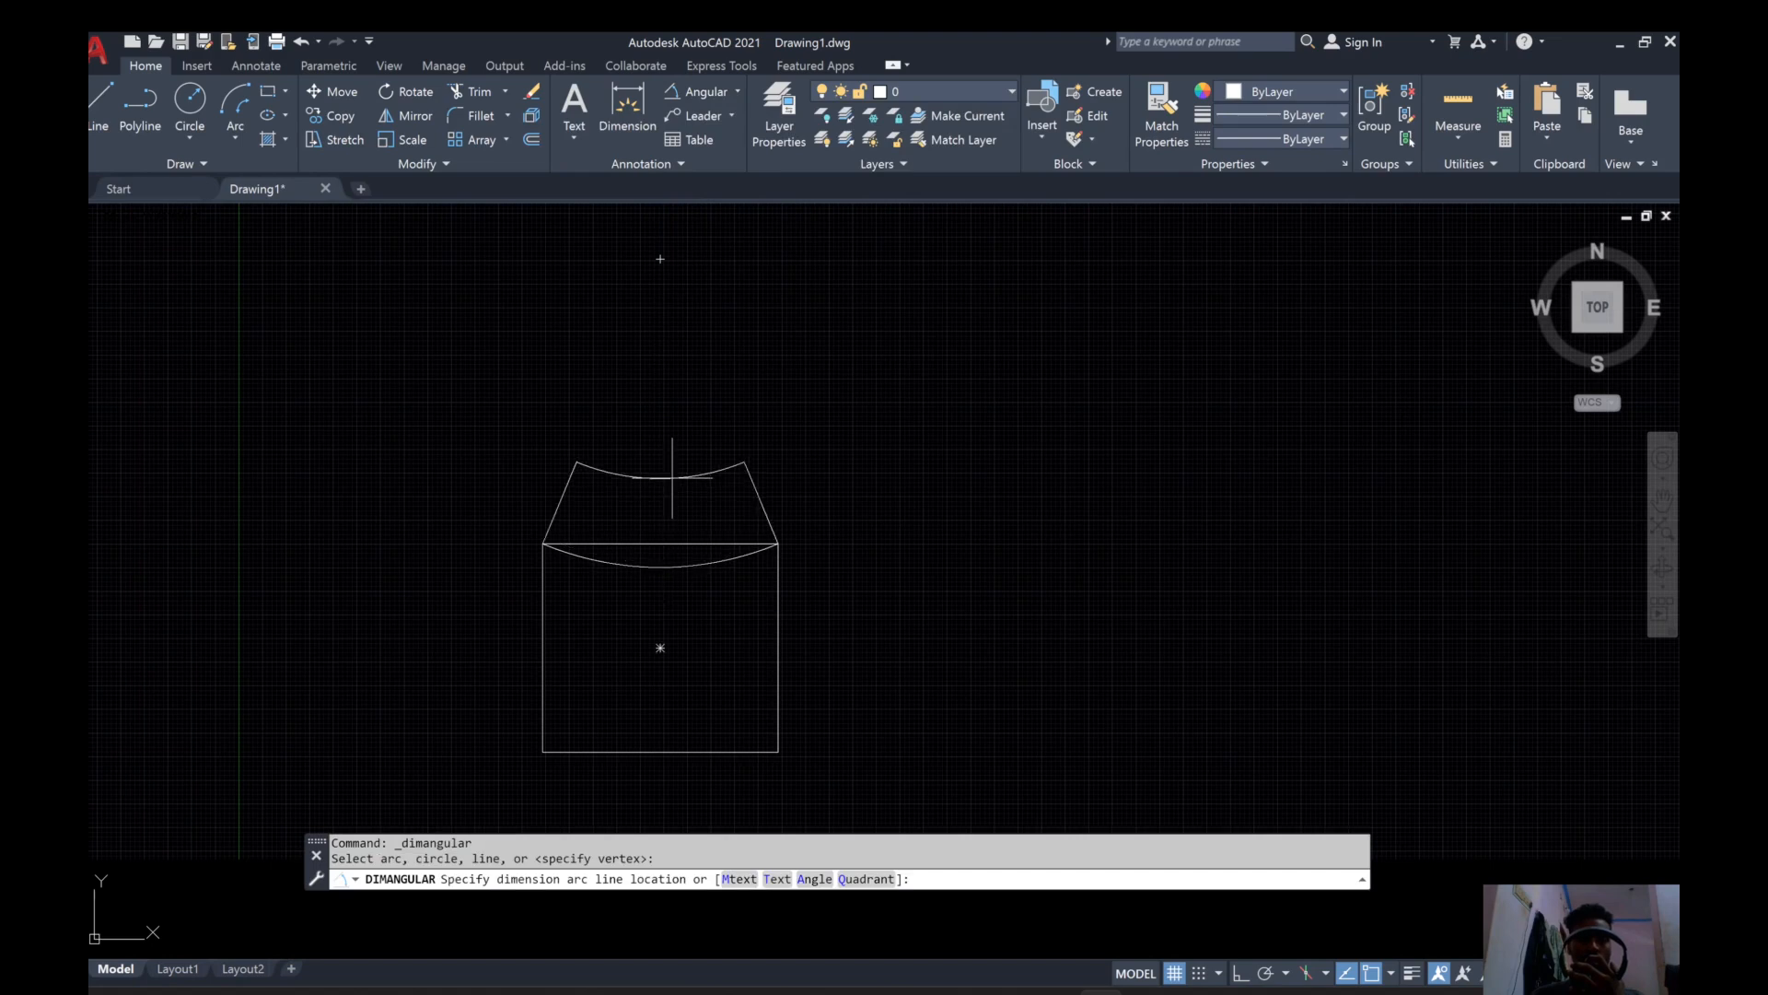
{"action": "left_click", "coordinate": [672, 477]}
{"action": "scroll", "coordinate": [635, 473], "scroll_direction": "down", "scroll_amount": 5}
{"action": "scroll", "coordinate": [636, 474], "scroll_direction": "up", "scroll_amount": 12}
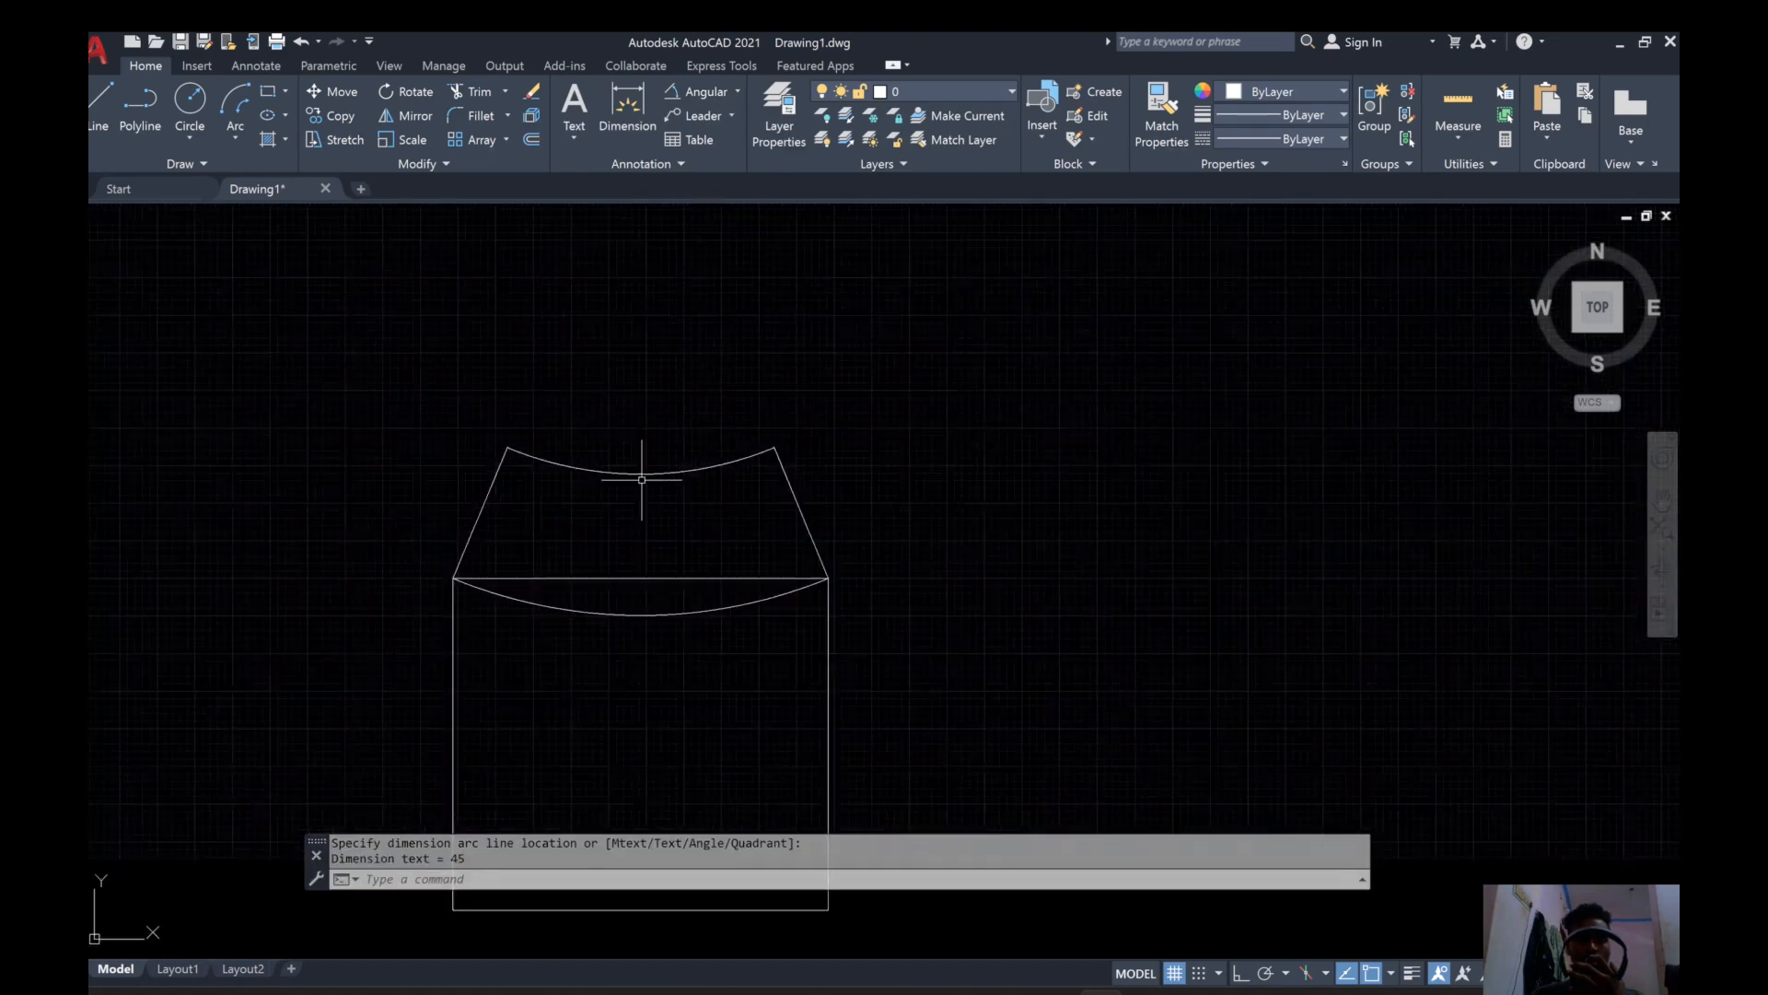
{"action": "scroll", "coordinate": [623, 368], "scroll_direction": "up", "scroll_amount": 3}
{"action": "scroll", "coordinate": [603, 276], "scroll_direction": "up", "scroll_amount": 3}
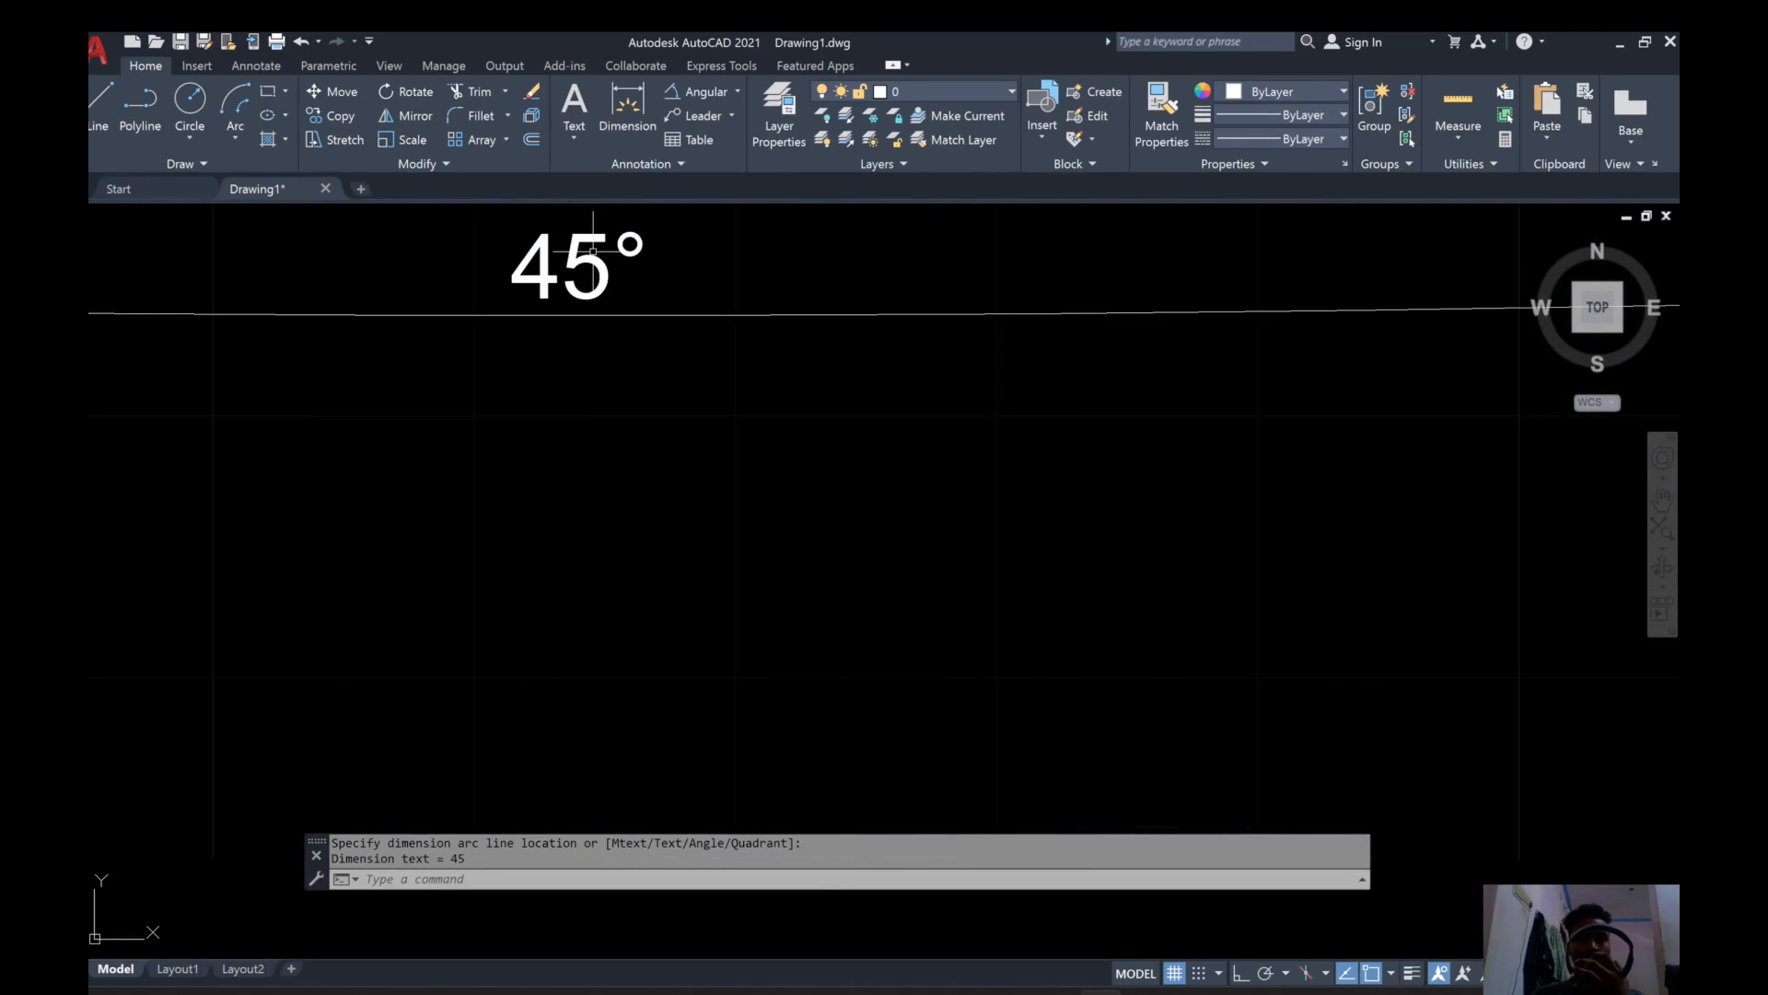
Delete the arc's angular dimension above the rectangle.
{"action": "scroll", "coordinate": [588, 309], "scroll_direction": "down", "scroll_amount": 5}
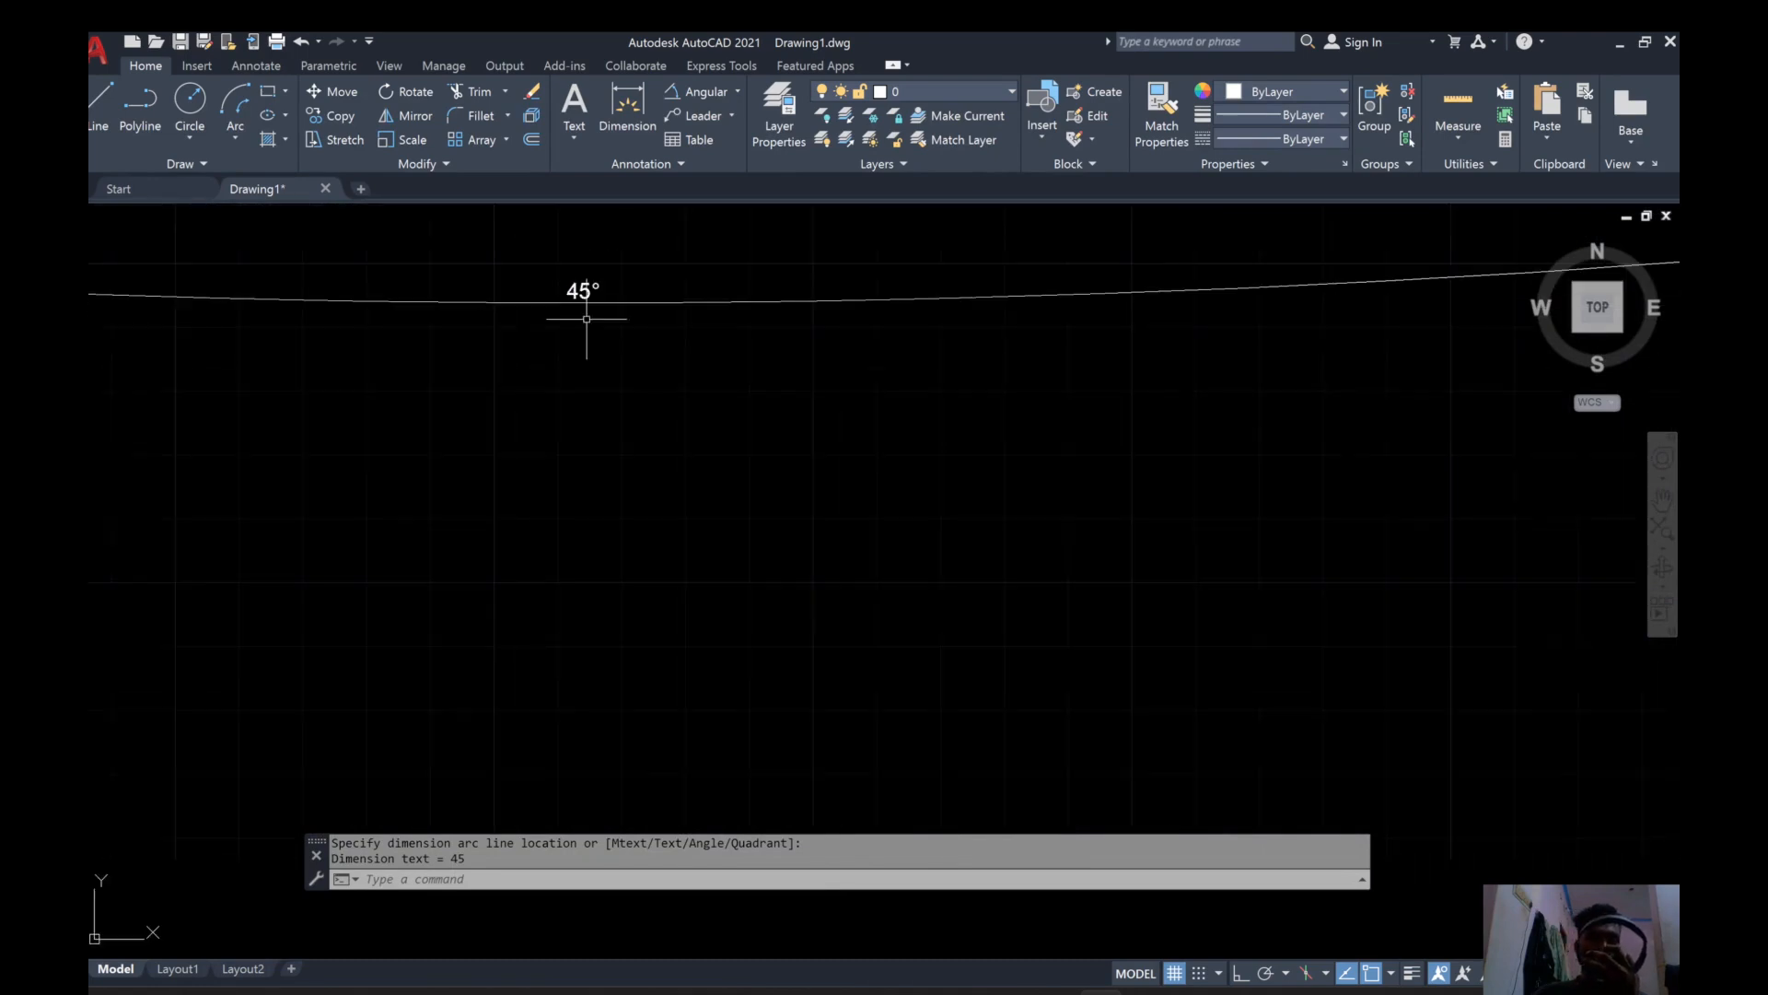
{"action": "scroll", "coordinate": [587, 310], "scroll_direction": "down", "scroll_amount": 8}
{"action": "left_click", "coordinate": [612, 366]}
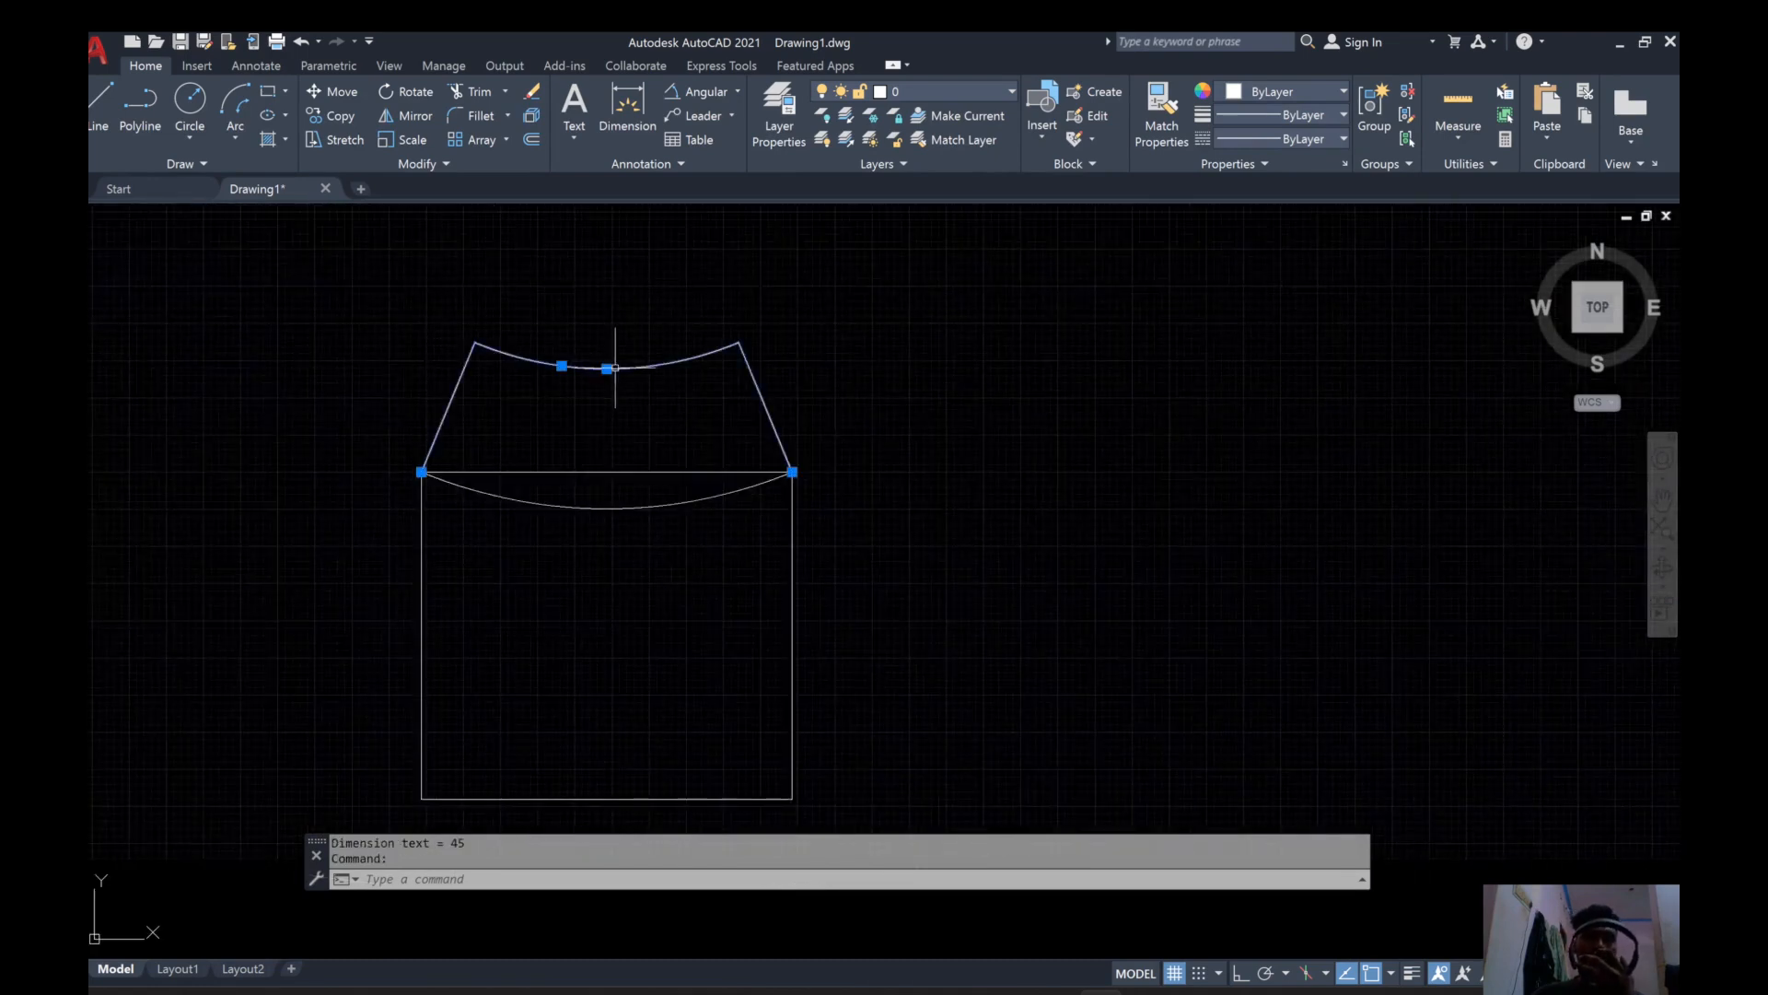
{"action": "key", "text": "Delete"}
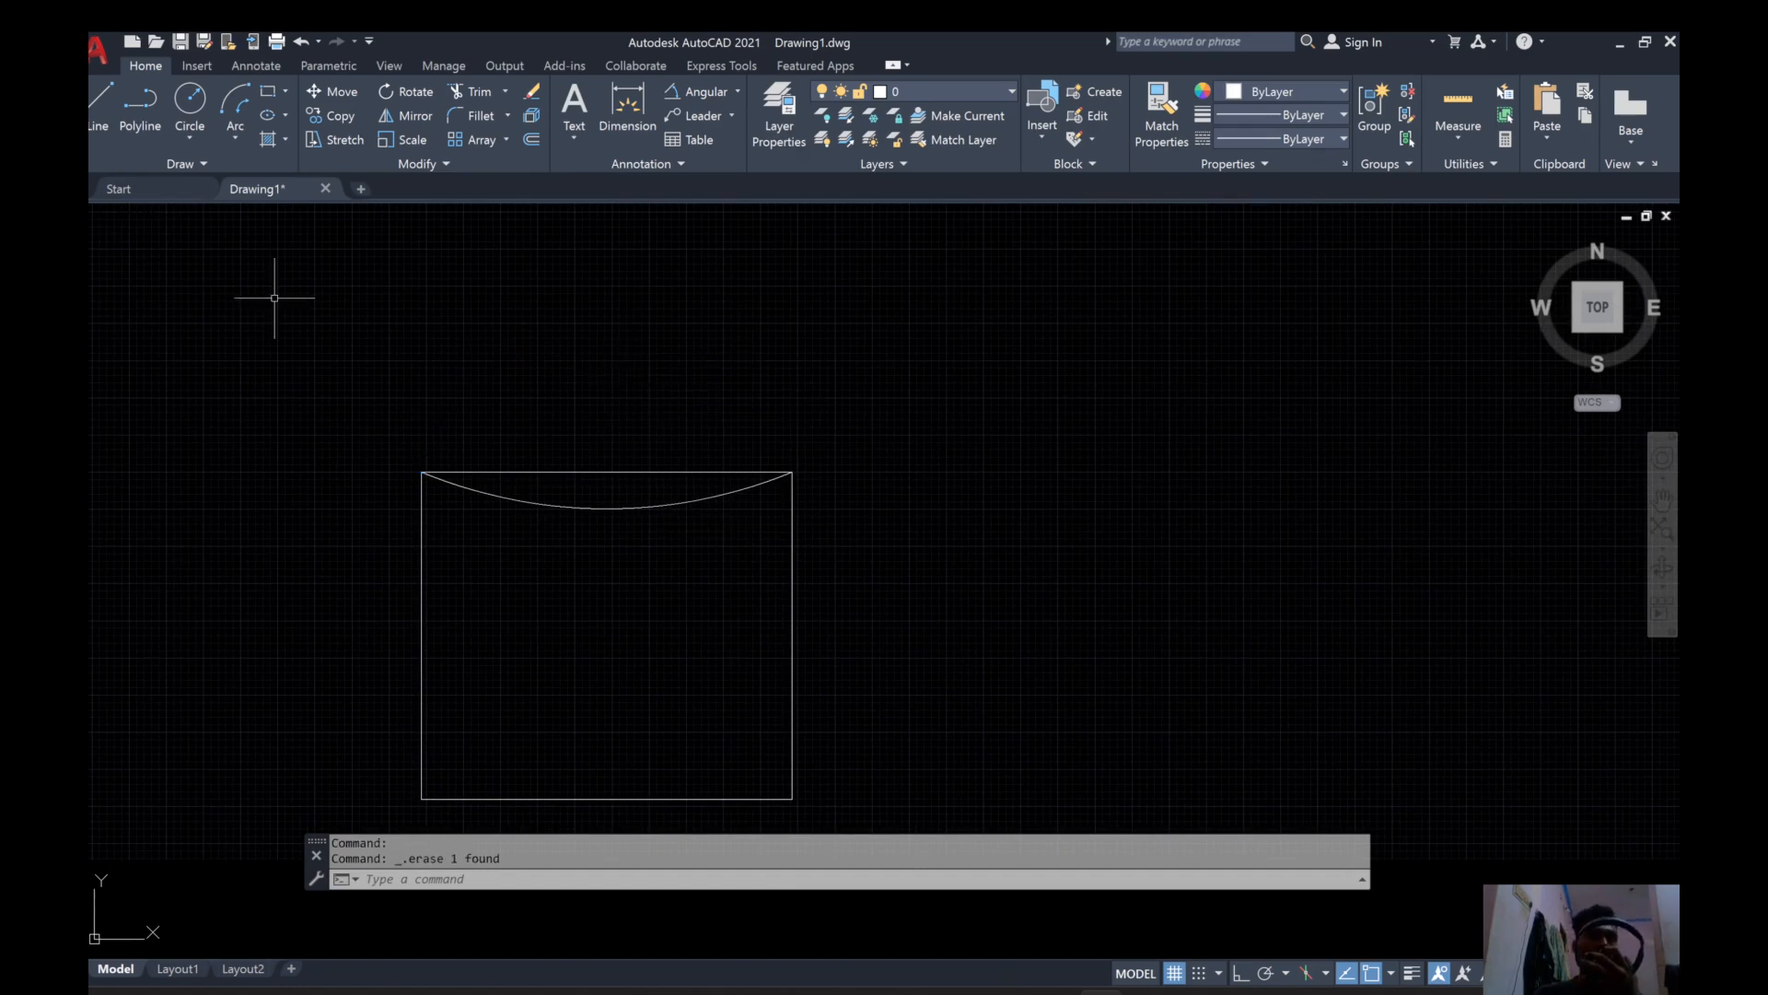
Draw a Start, End, Direction arc between the rectangle's upper-left and upper-right corners, with its tangent directed toward the lower-right corner.
{"action": "left_click", "coordinate": [236, 132]}
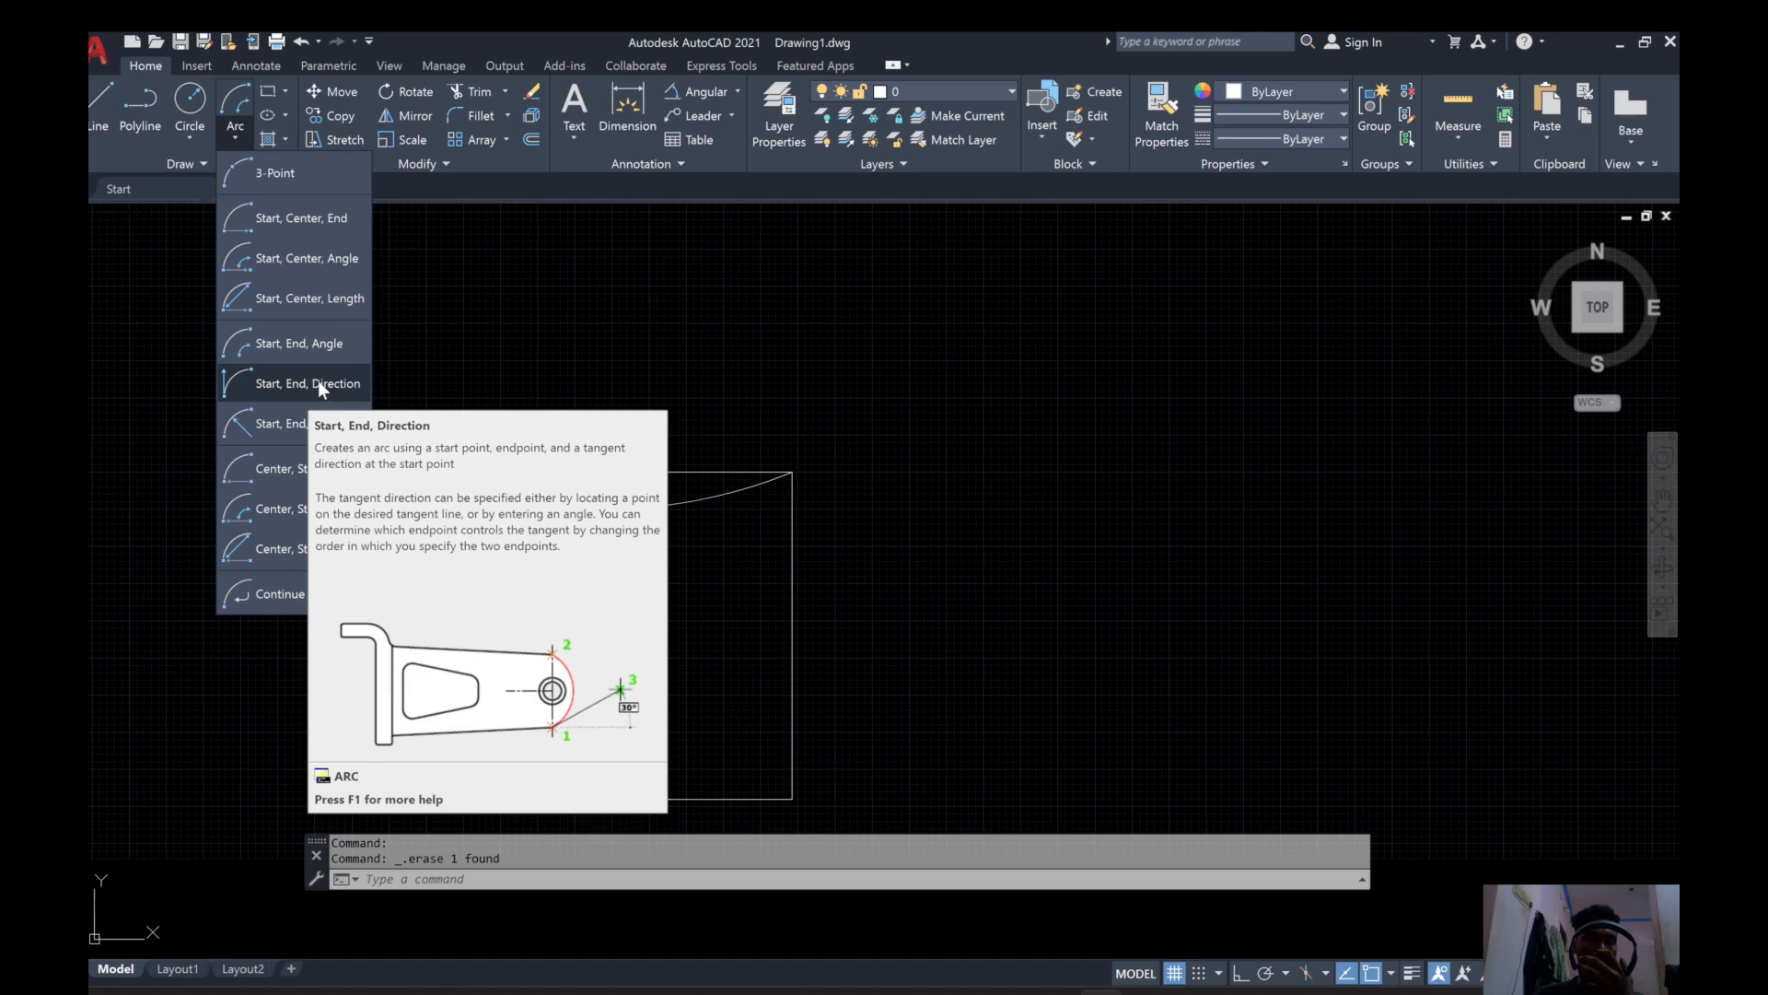
{"action": "left_click", "coordinate": [318, 383]}
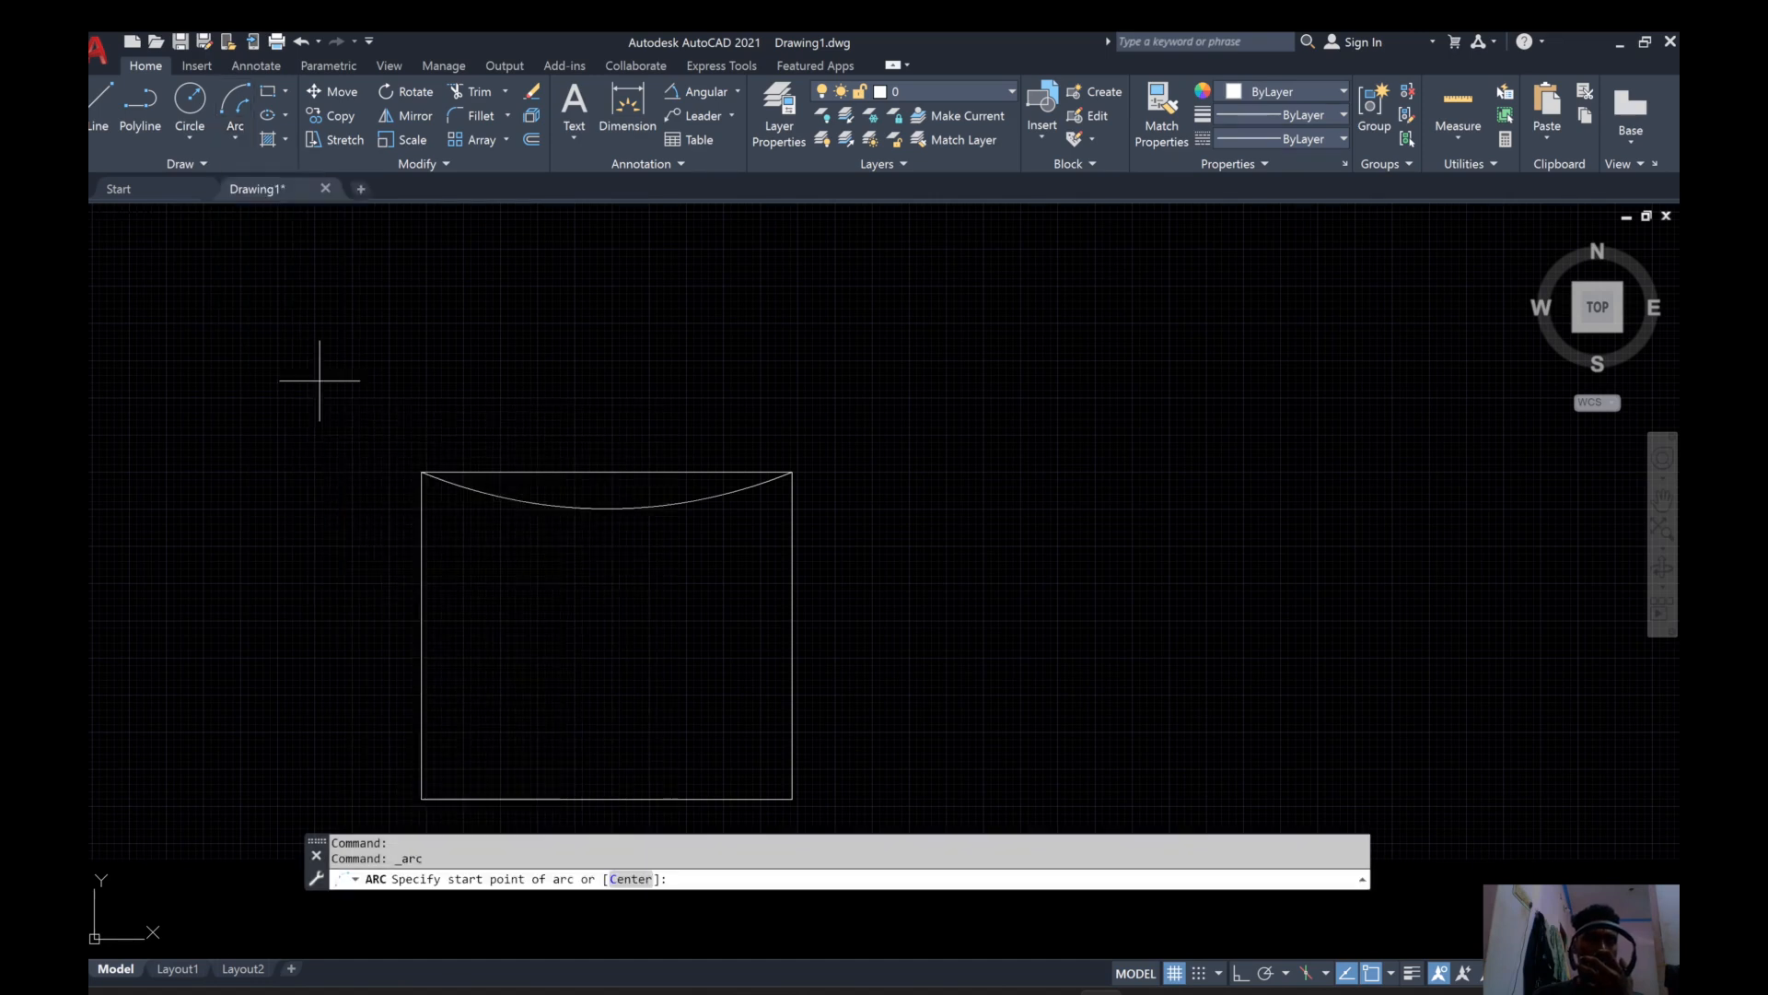
{"action": "scroll", "coordinate": [331, 396], "scroll_direction": "down", "scroll_amount": 3}
{"action": "scroll", "coordinate": [401, 470], "scroll_direction": "up", "scroll_amount": 3}
{"action": "scroll", "coordinate": [386, 356], "scroll_direction": "down", "scroll_amount": 5}
{"action": "scroll", "coordinate": [378, 342], "scroll_direction": "up", "scroll_amount": 7}
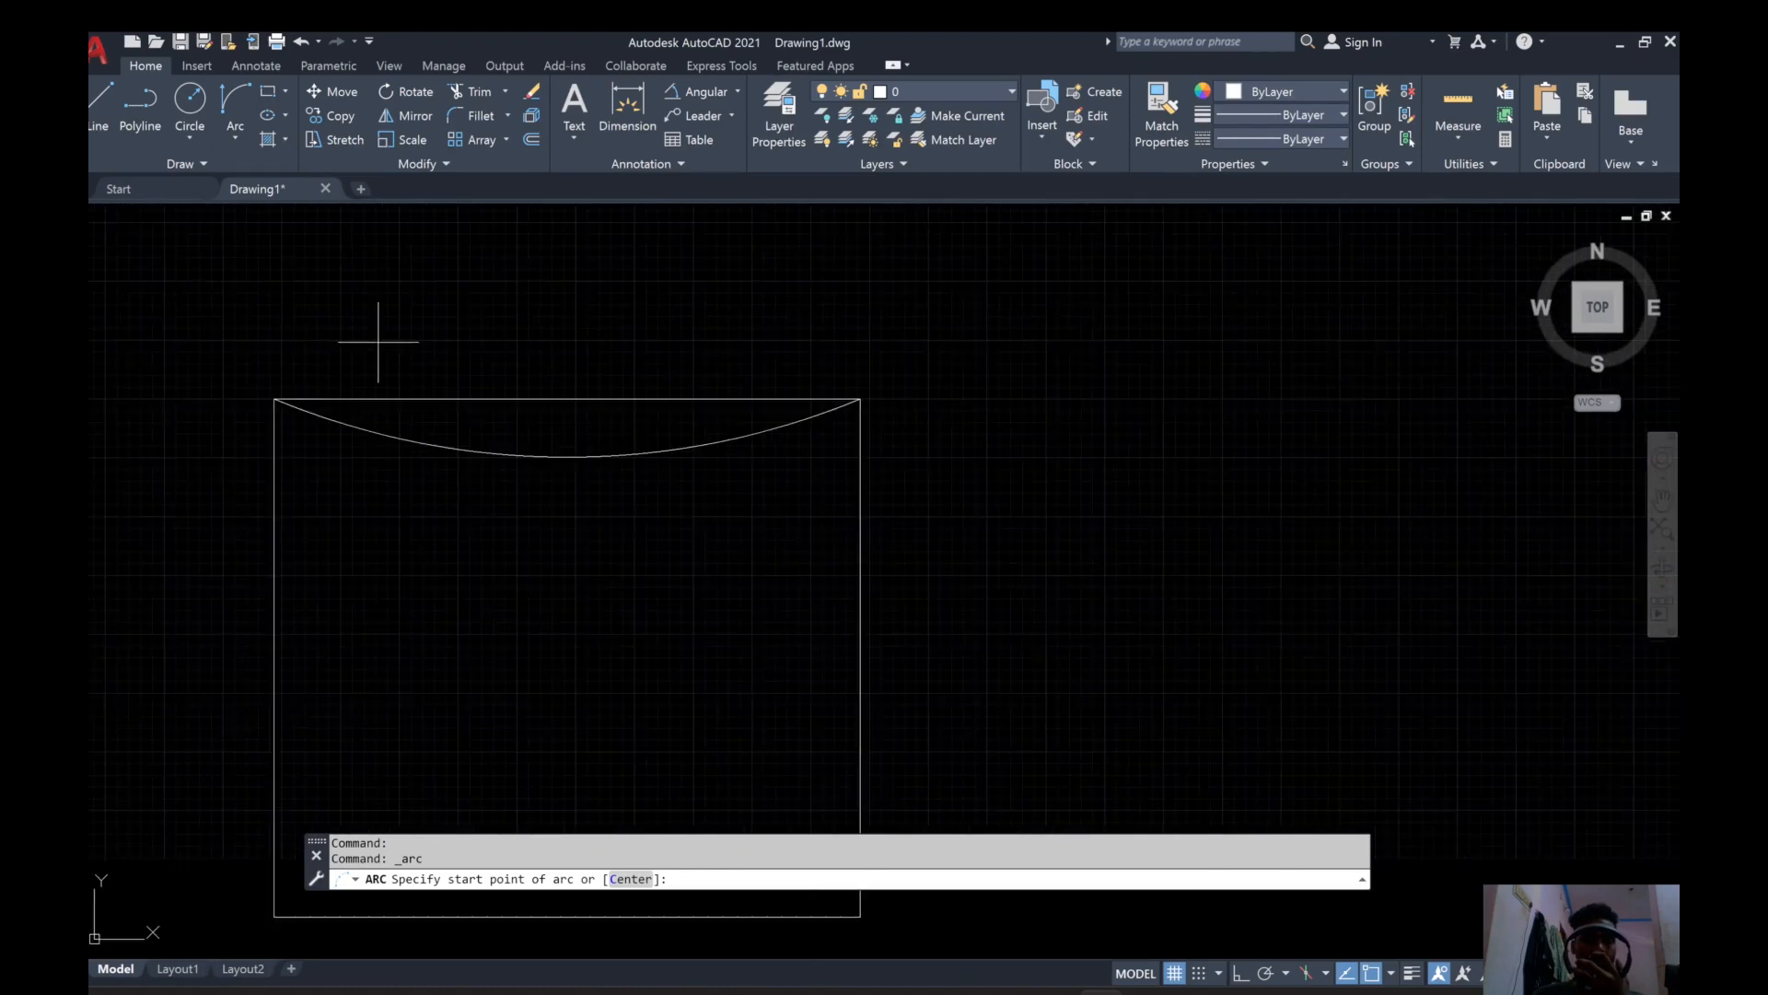
{"action": "left_click", "coordinate": [275, 399]}
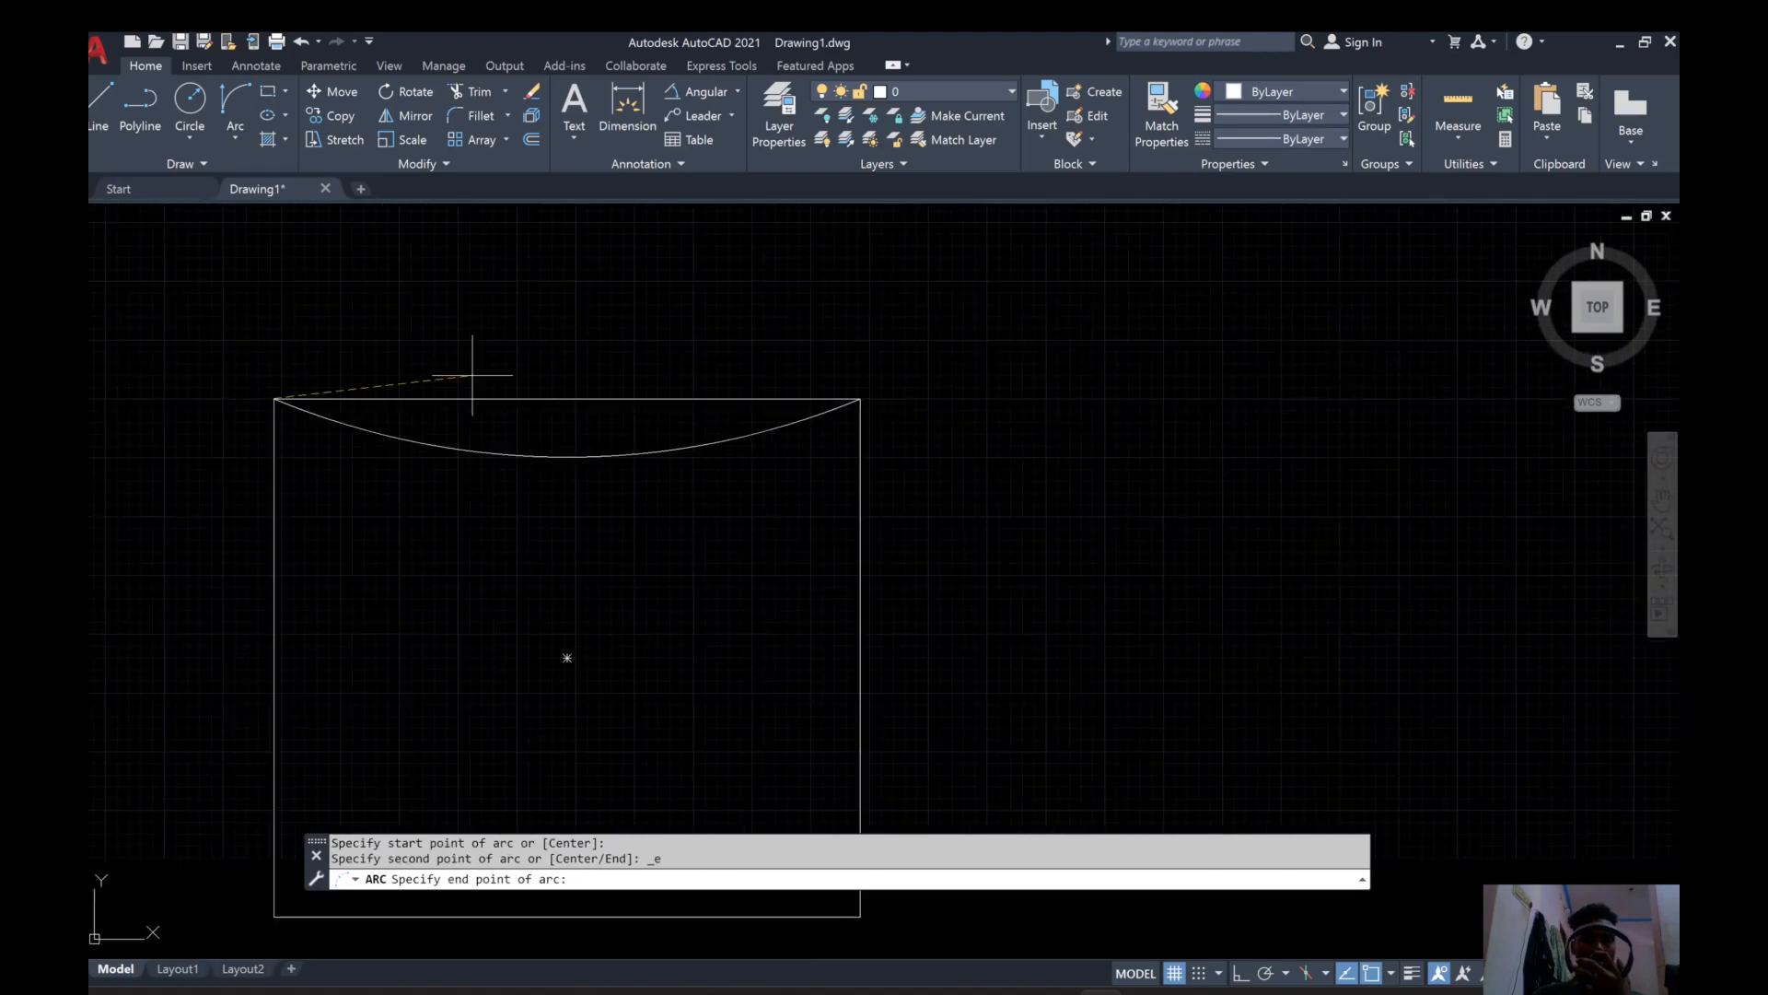
{"action": "left_click", "coordinate": [861, 399]}
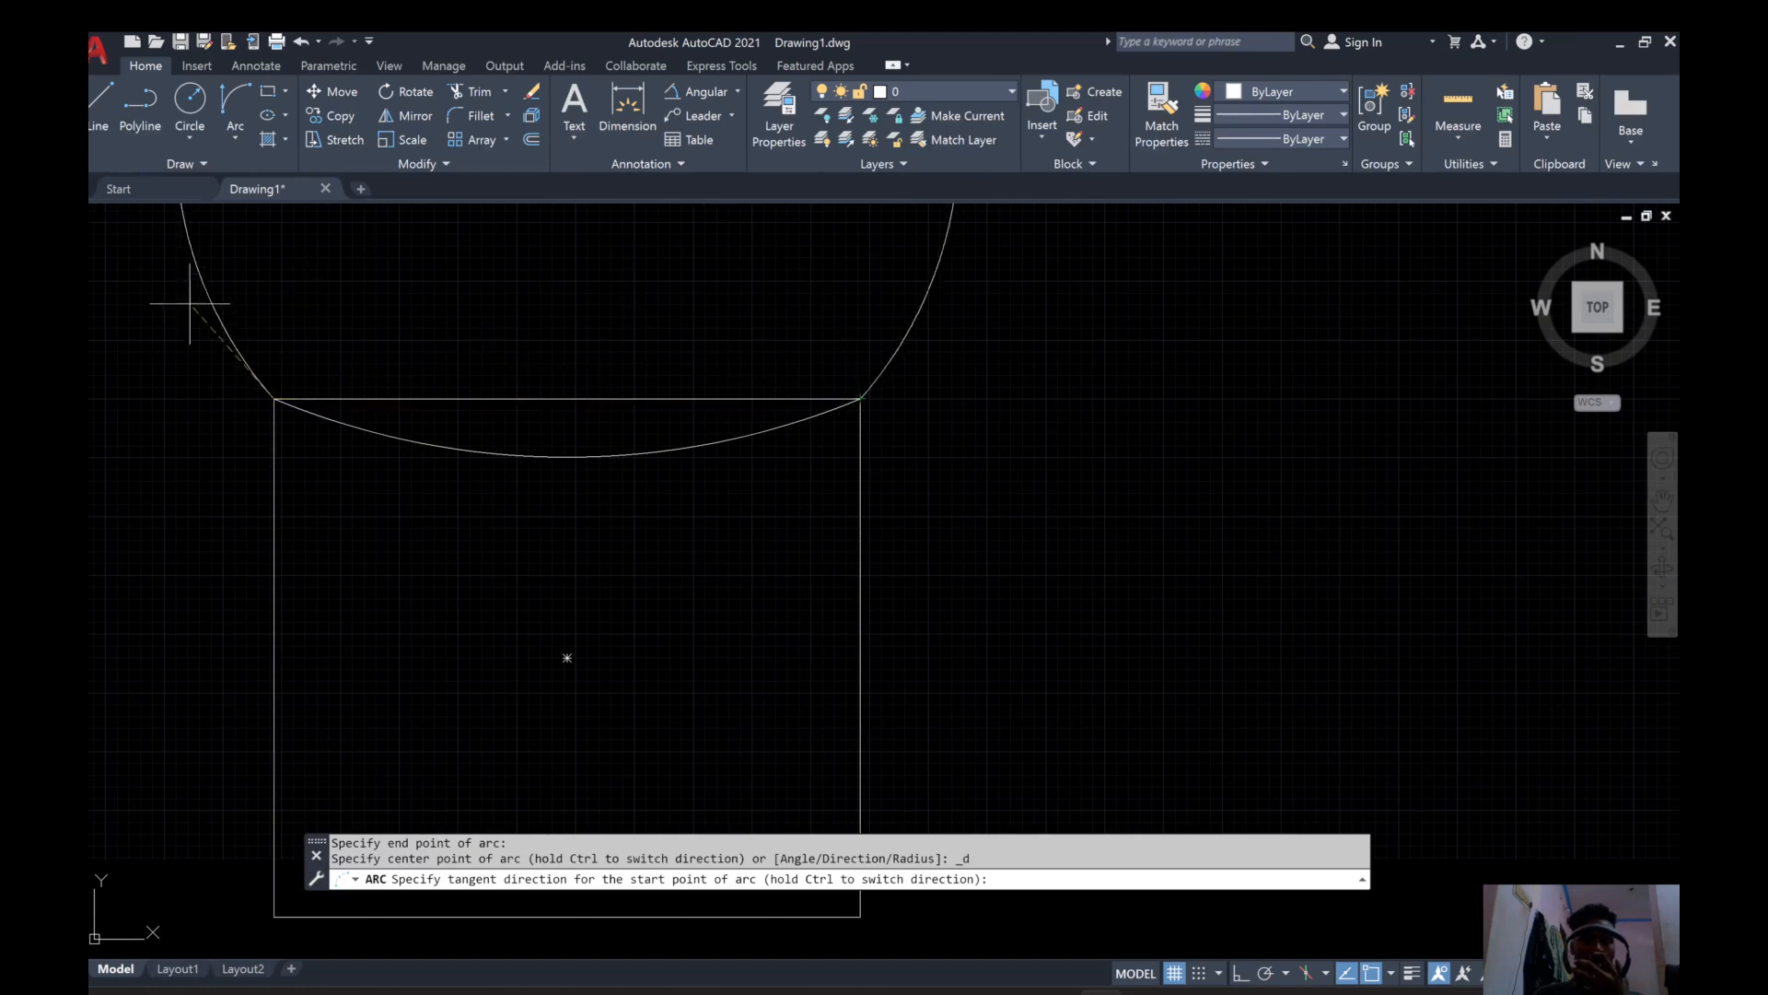
{"action": "scroll", "coordinate": [461, 368], "scroll_direction": "down", "scroll_amount": 8}
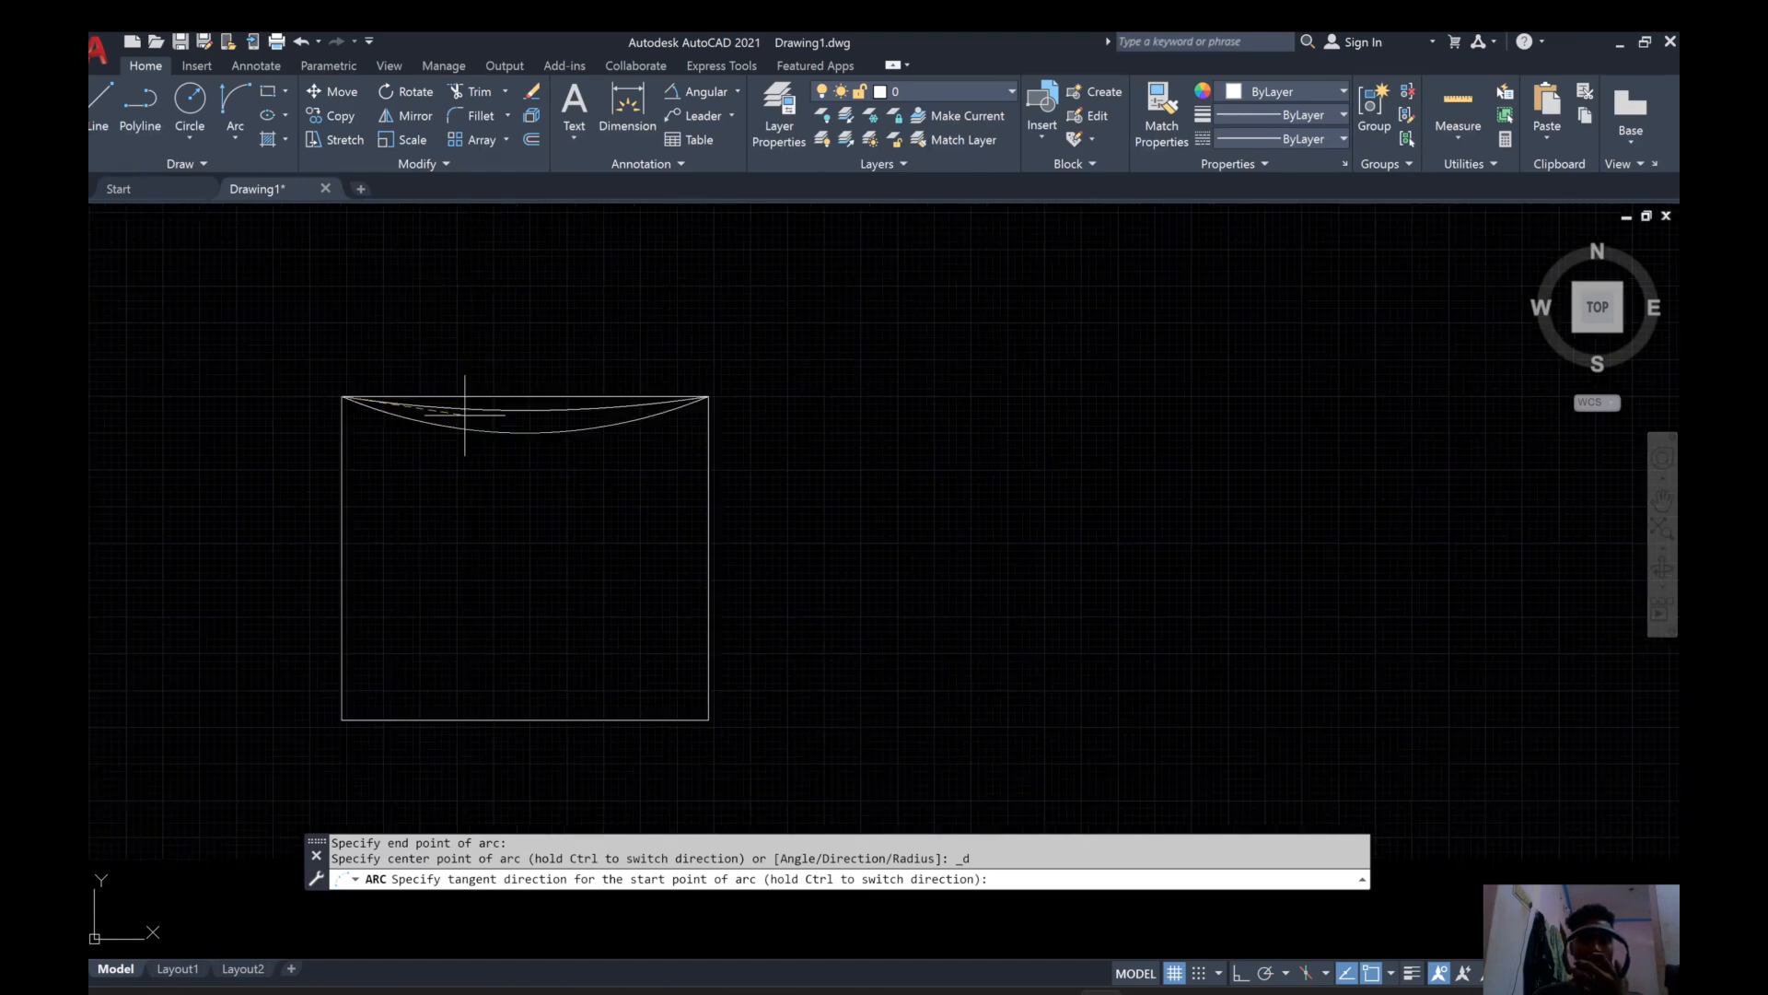
{"action": "scroll", "coordinate": [459, 358], "scroll_direction": "up", "scroll_amount": 6}
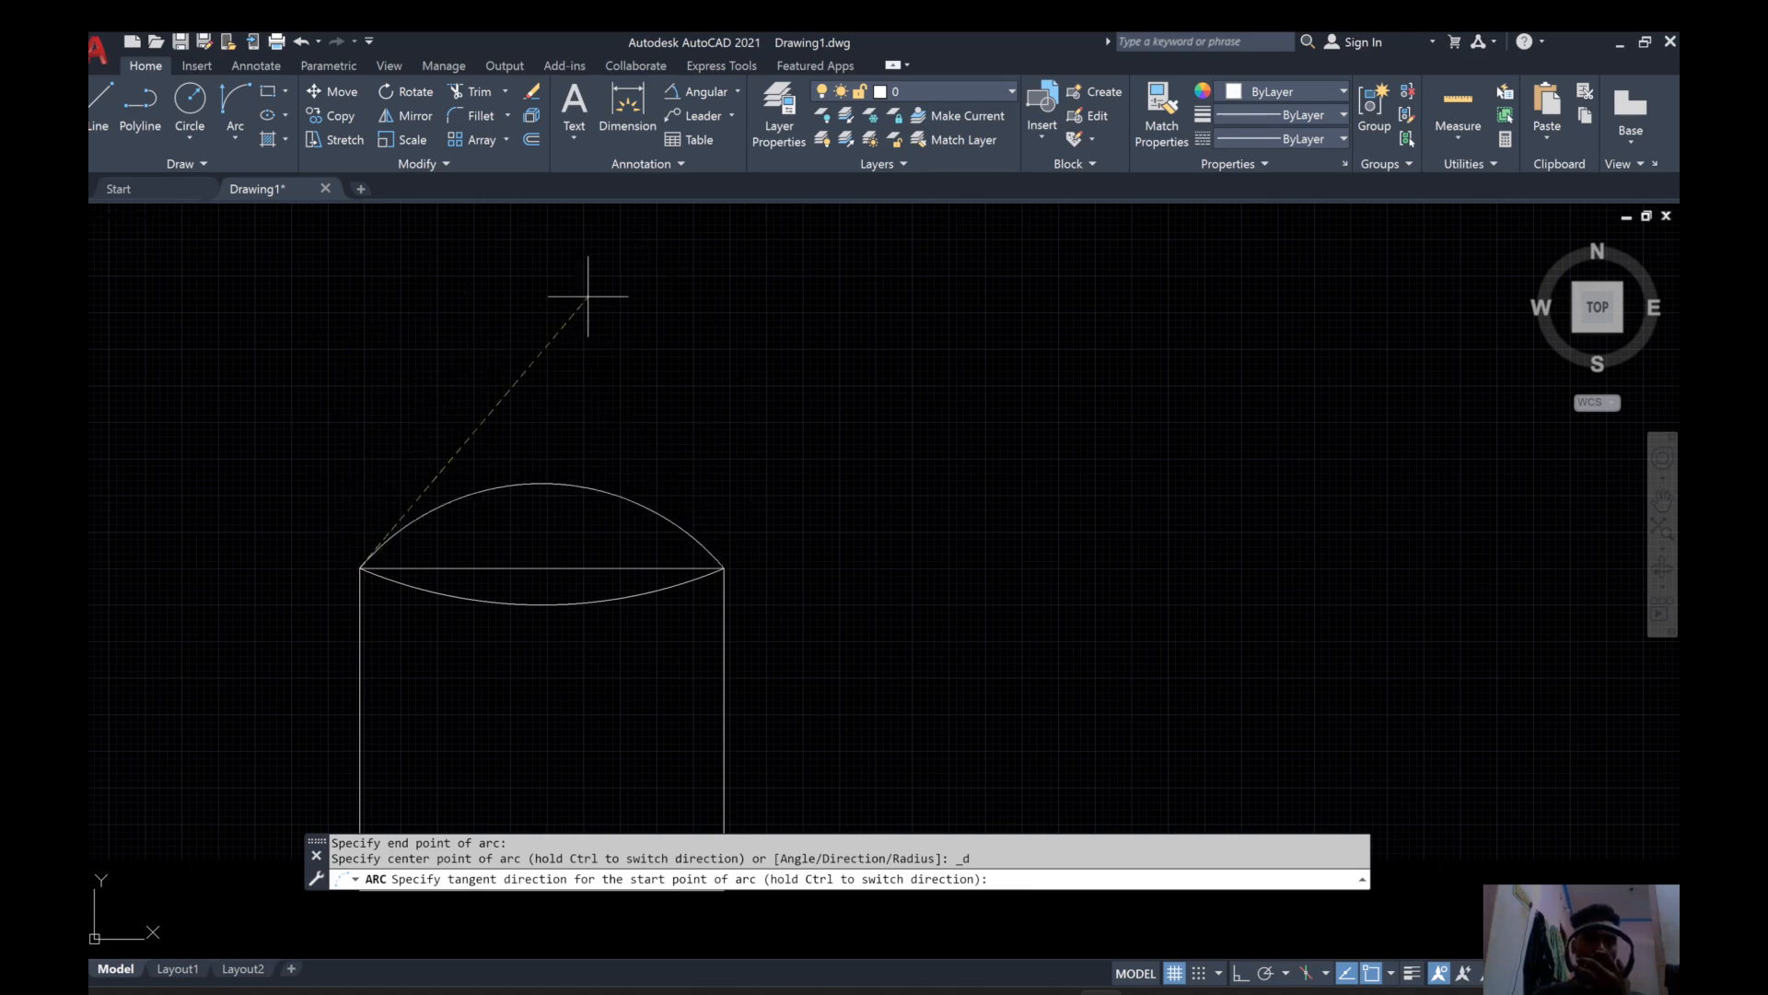
{"action": "scroll", "coordinate": [525, 599], "scroll_direction": "down", "scroll_amount": 5}
{"action": "scroll", "coordinate": [571, 626], "scroll_direction": "up", "scroll_amount": 6}
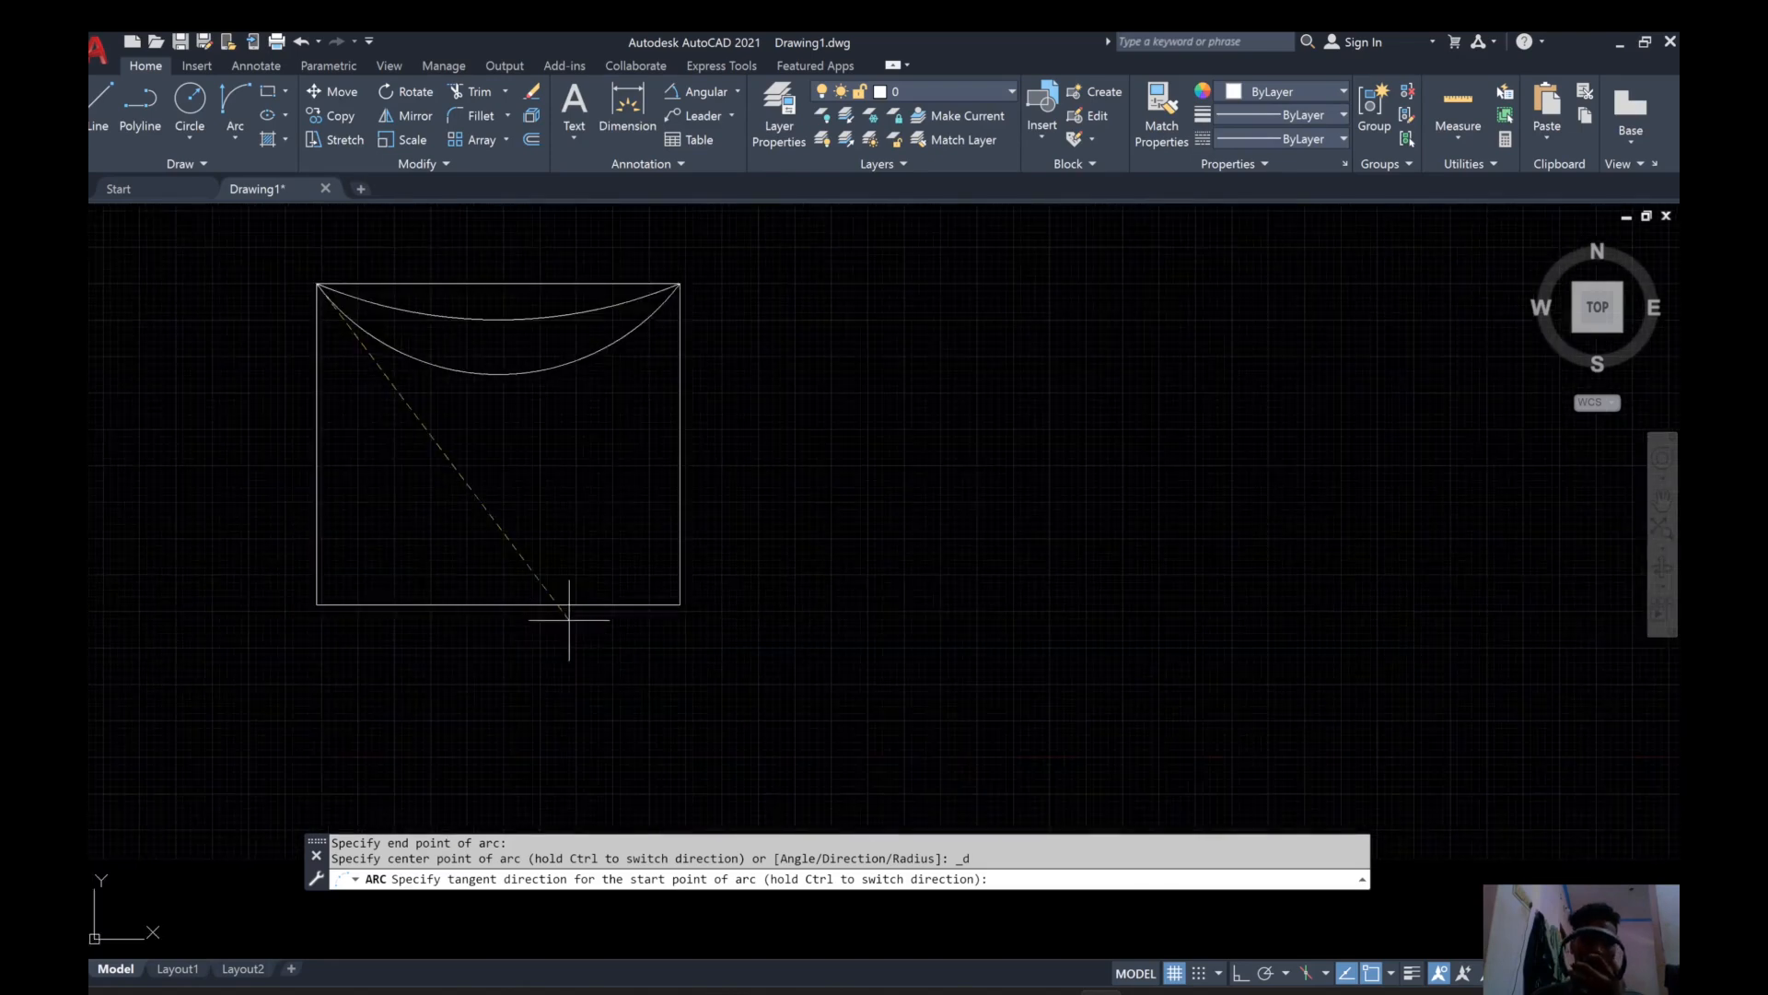
{"action": "left_click", "coordinate": [680, 603]}
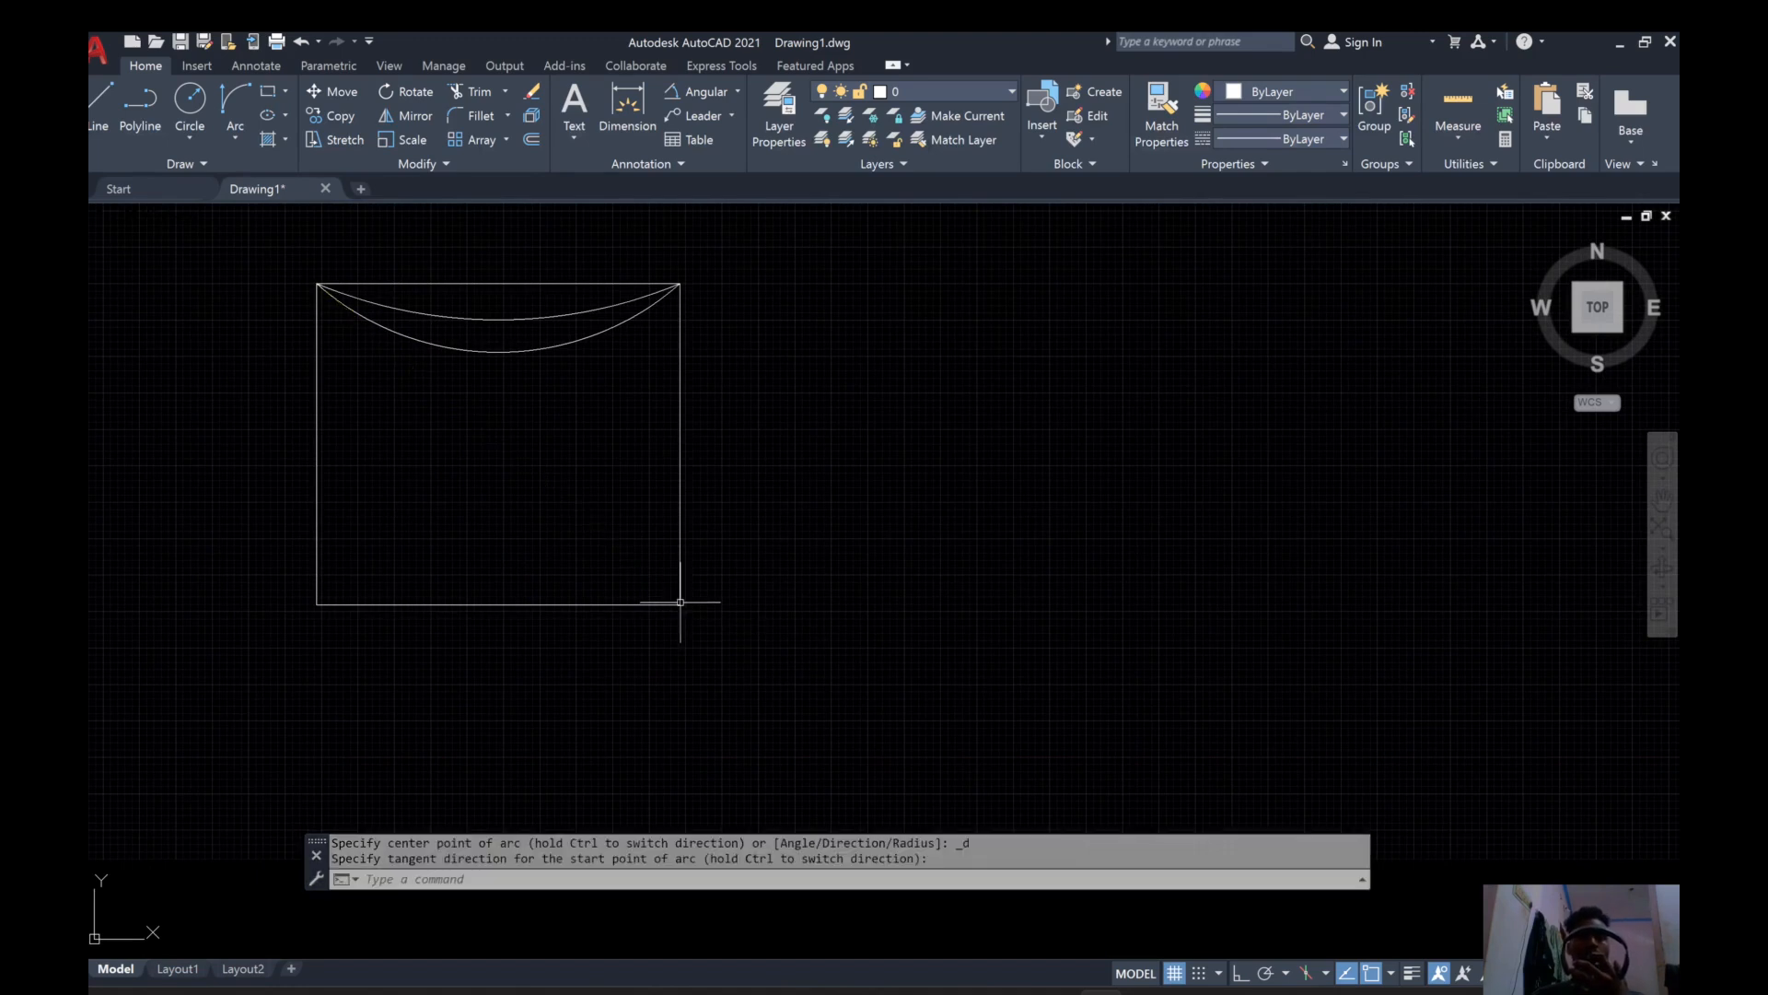
{"action": "scroll", "coordinate": [571, 460], "scroll_direction": "down", "scroll_amount": 2}
{"action": "scroll", "coordinate": [512, 364], "scroll_direction": "up", "scroll_amount": 6}
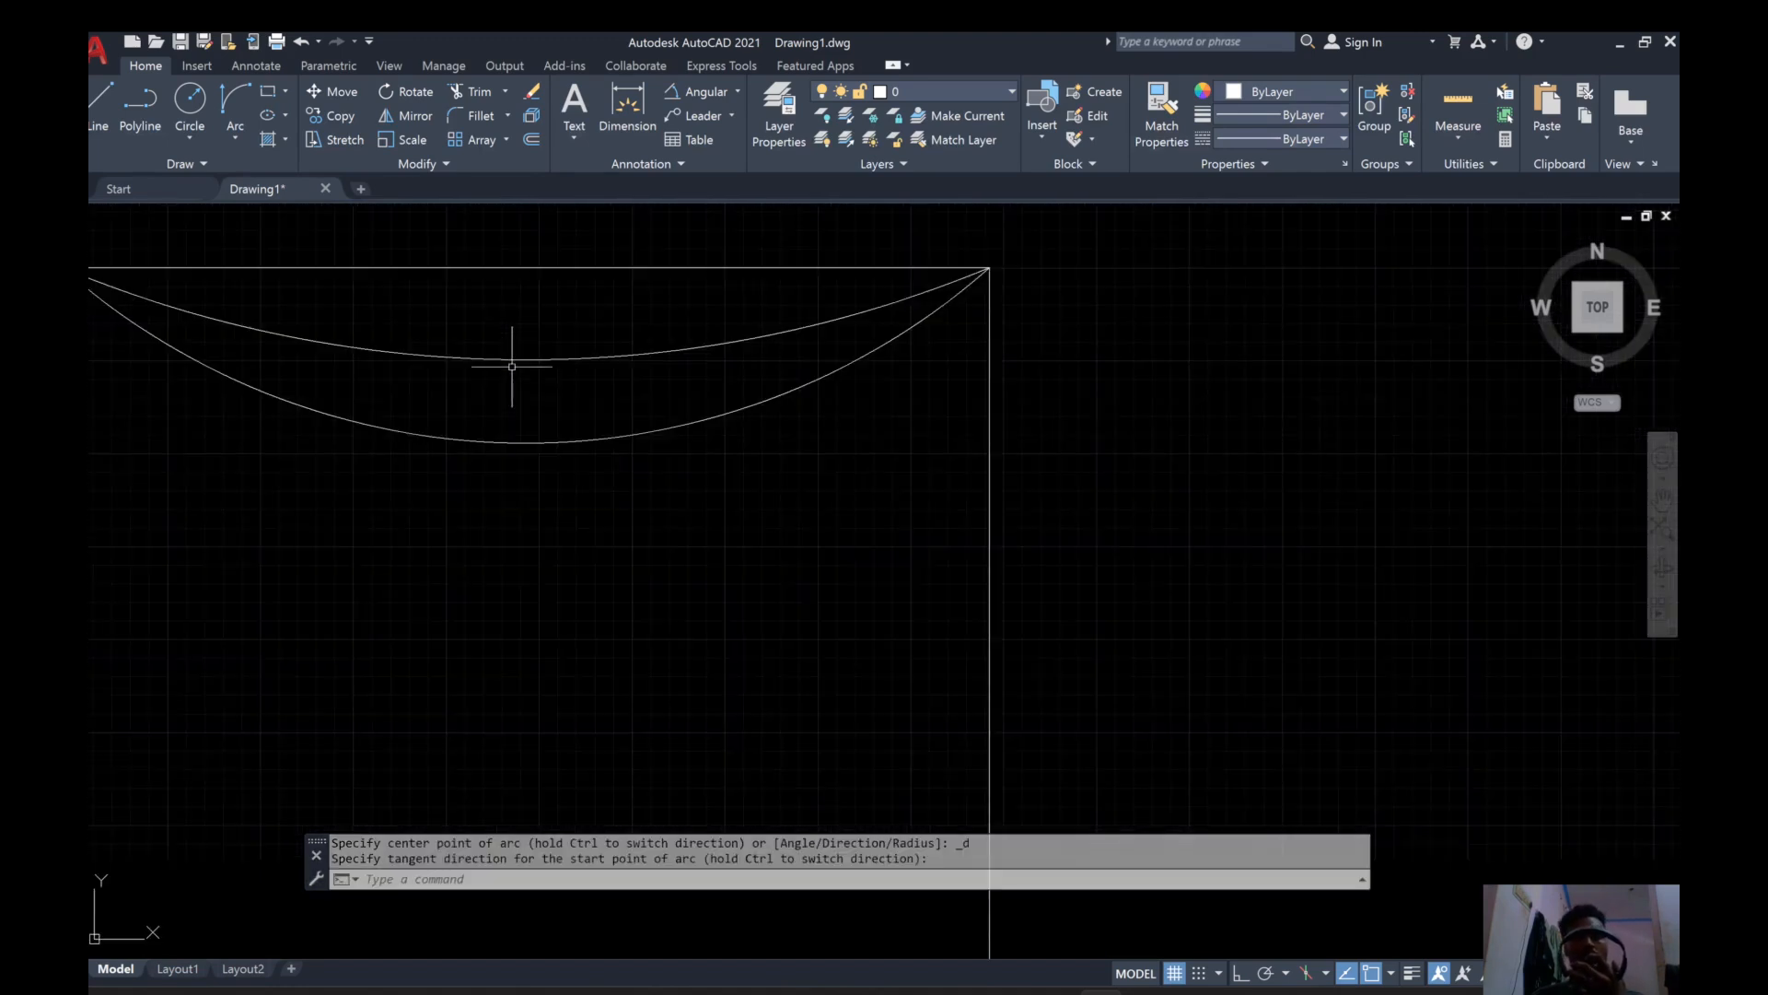
{"action": "scroll", "coordinate": [513, 373], "scroll_direction": "down", "scroll_amount": 4}
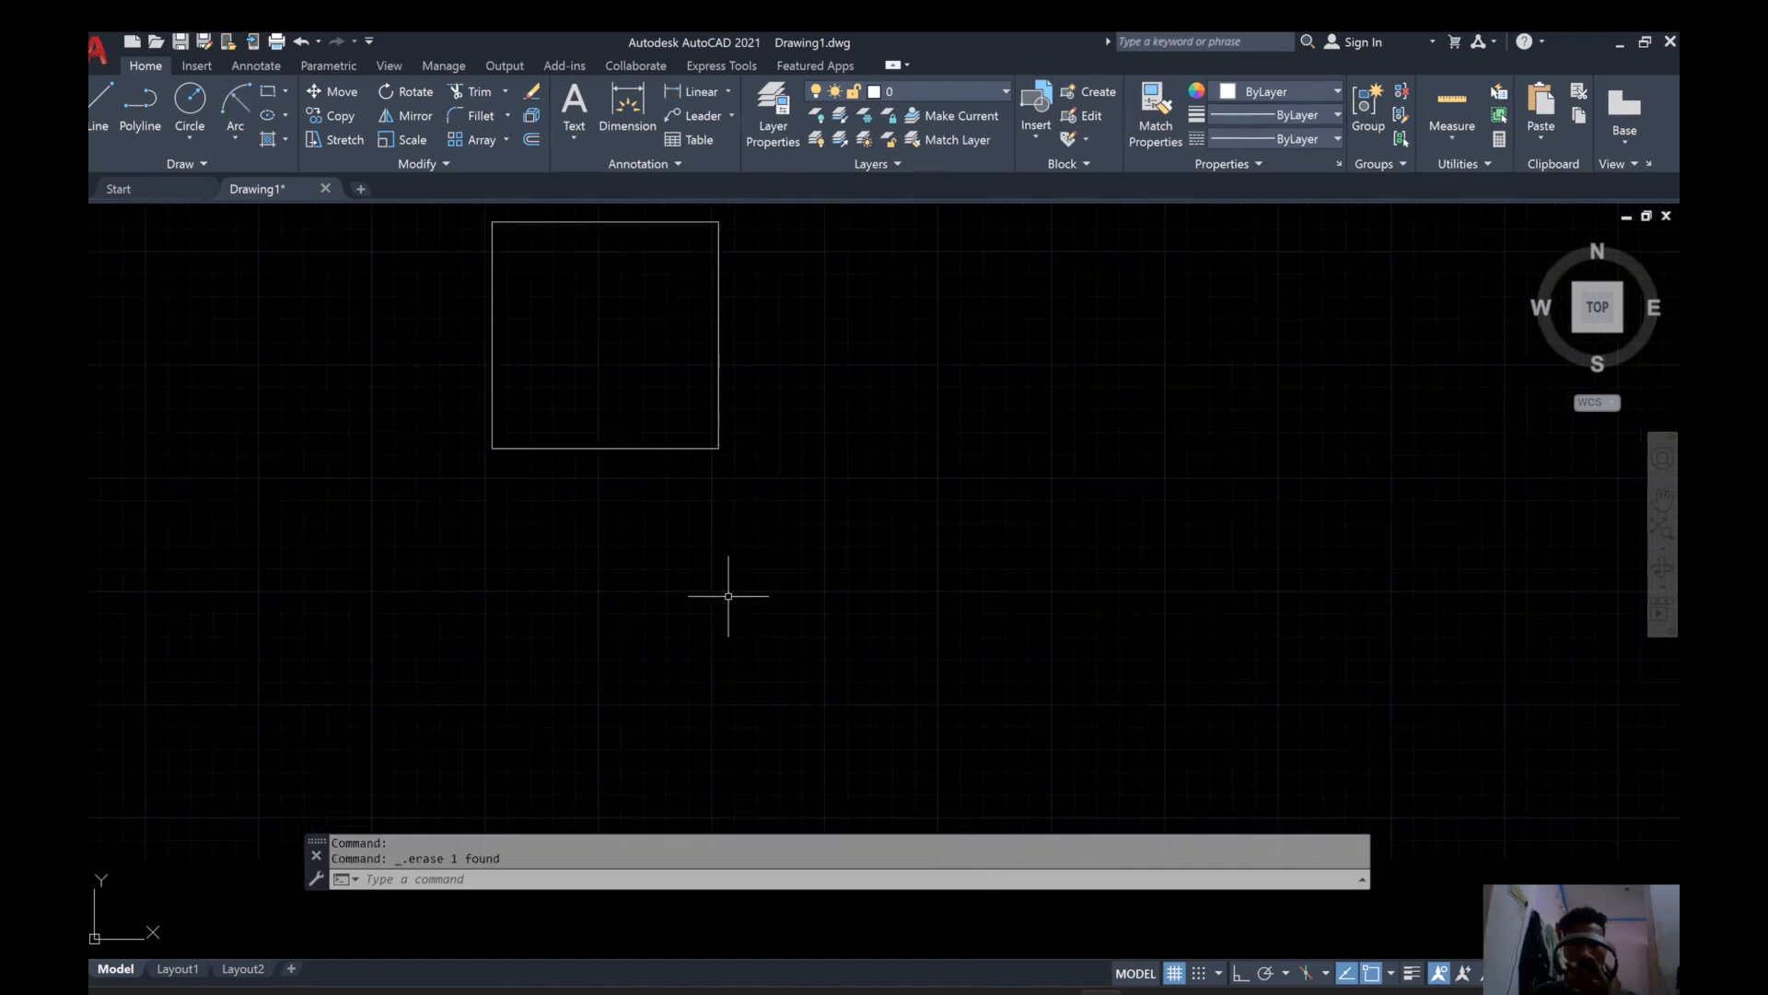
Draw a Start, End, Radius arc from the square's lower-left corner to its lower-right corner with a radius of 50.
{"action": "scroll", "coordinate": [588, 366], "scroll_direction": "up", "scroll_amount": 2}
{"action": "scroll", "coordinate": [663, 498], "scroll_direction": "down", "scroll_amount": 4}
{"action": "scroll", "coordinate": [624, 442], "scroll_direction": "up", "scroll_amount": 4}
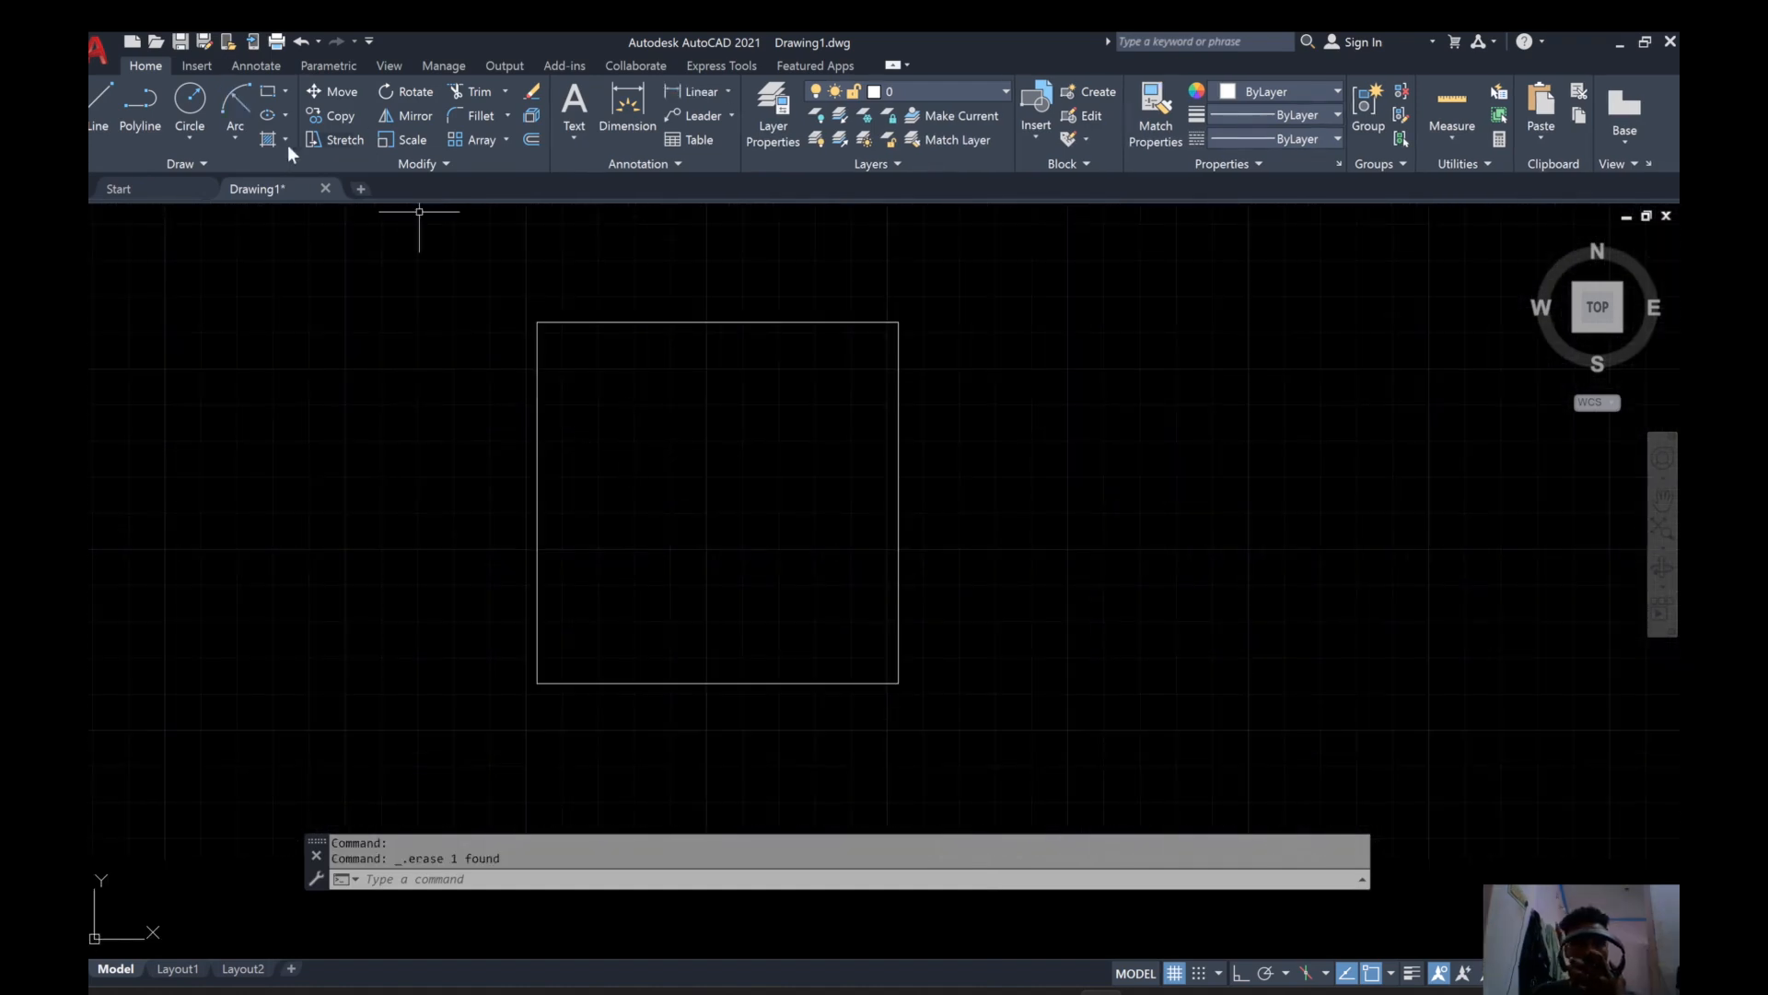
{"action": "left_click", "coordinate": [255, 133]}
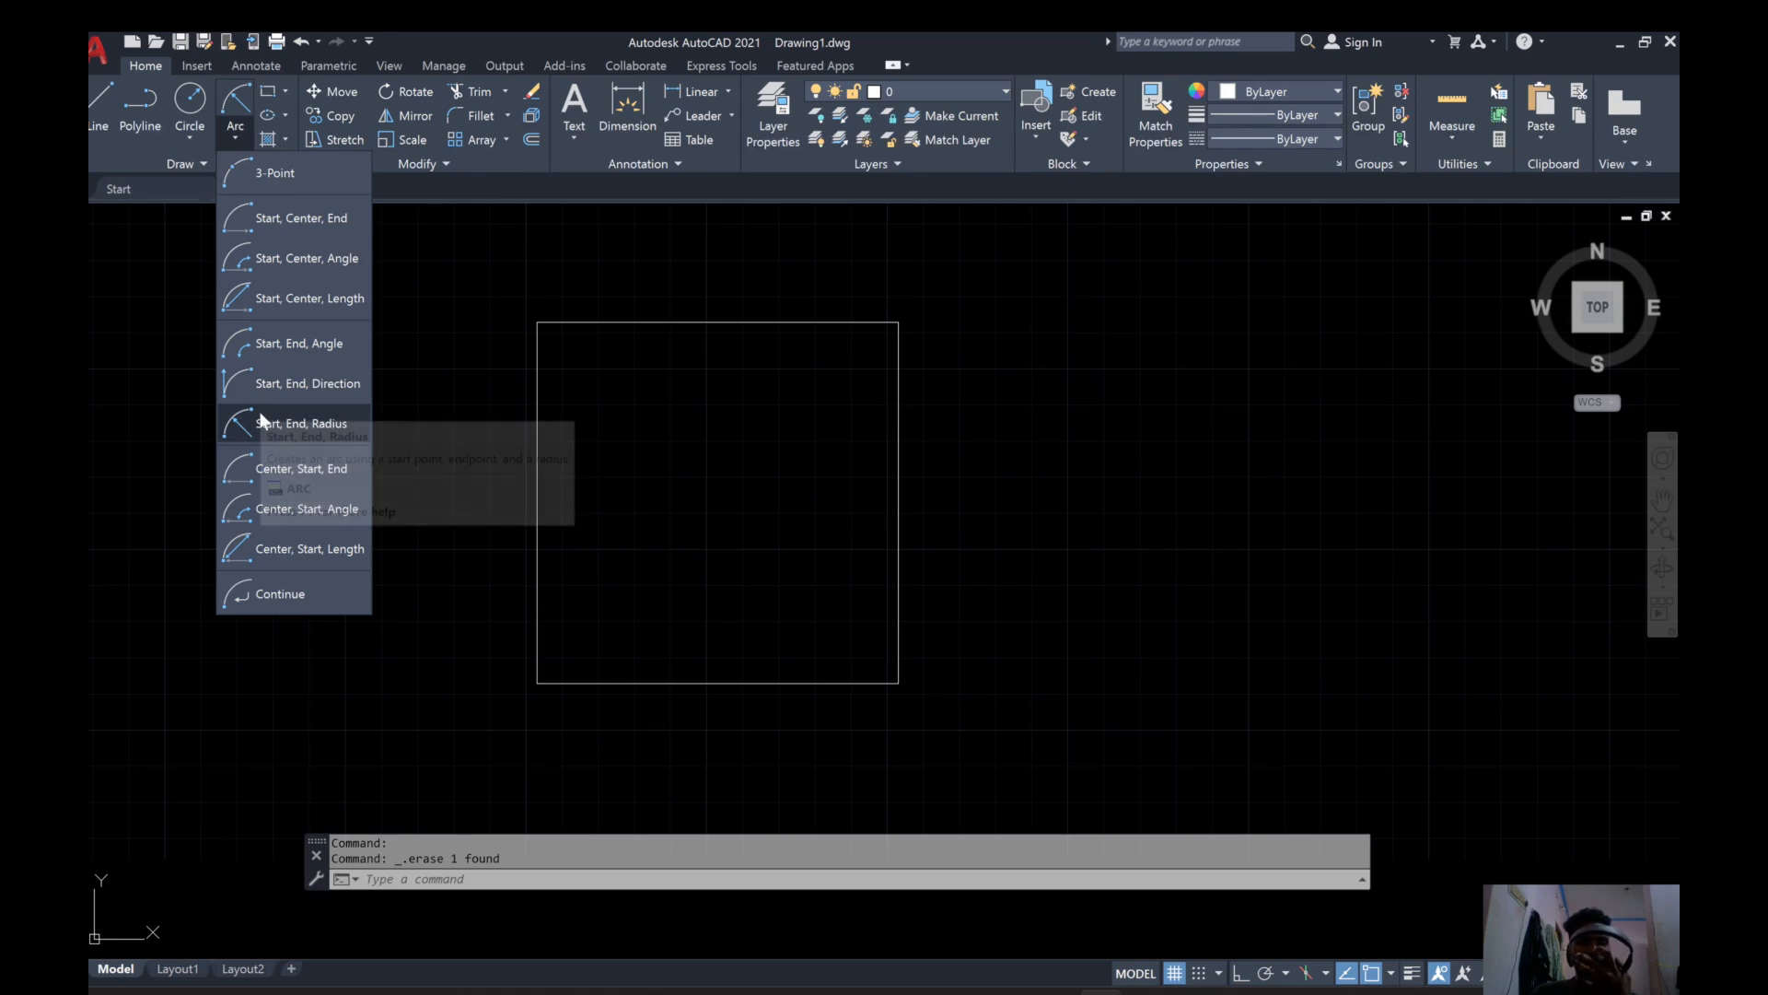
{"action": "left_click", "coordinate": [308, 426]}
{"action": "scroll", "coordinate": [442, 516], "scroll_direction": "down", "scroll_amount": 5}
{"action": "scroll", "coordinate": [489, 580], "scroll_direction": "up", "scroll_amount": 7}
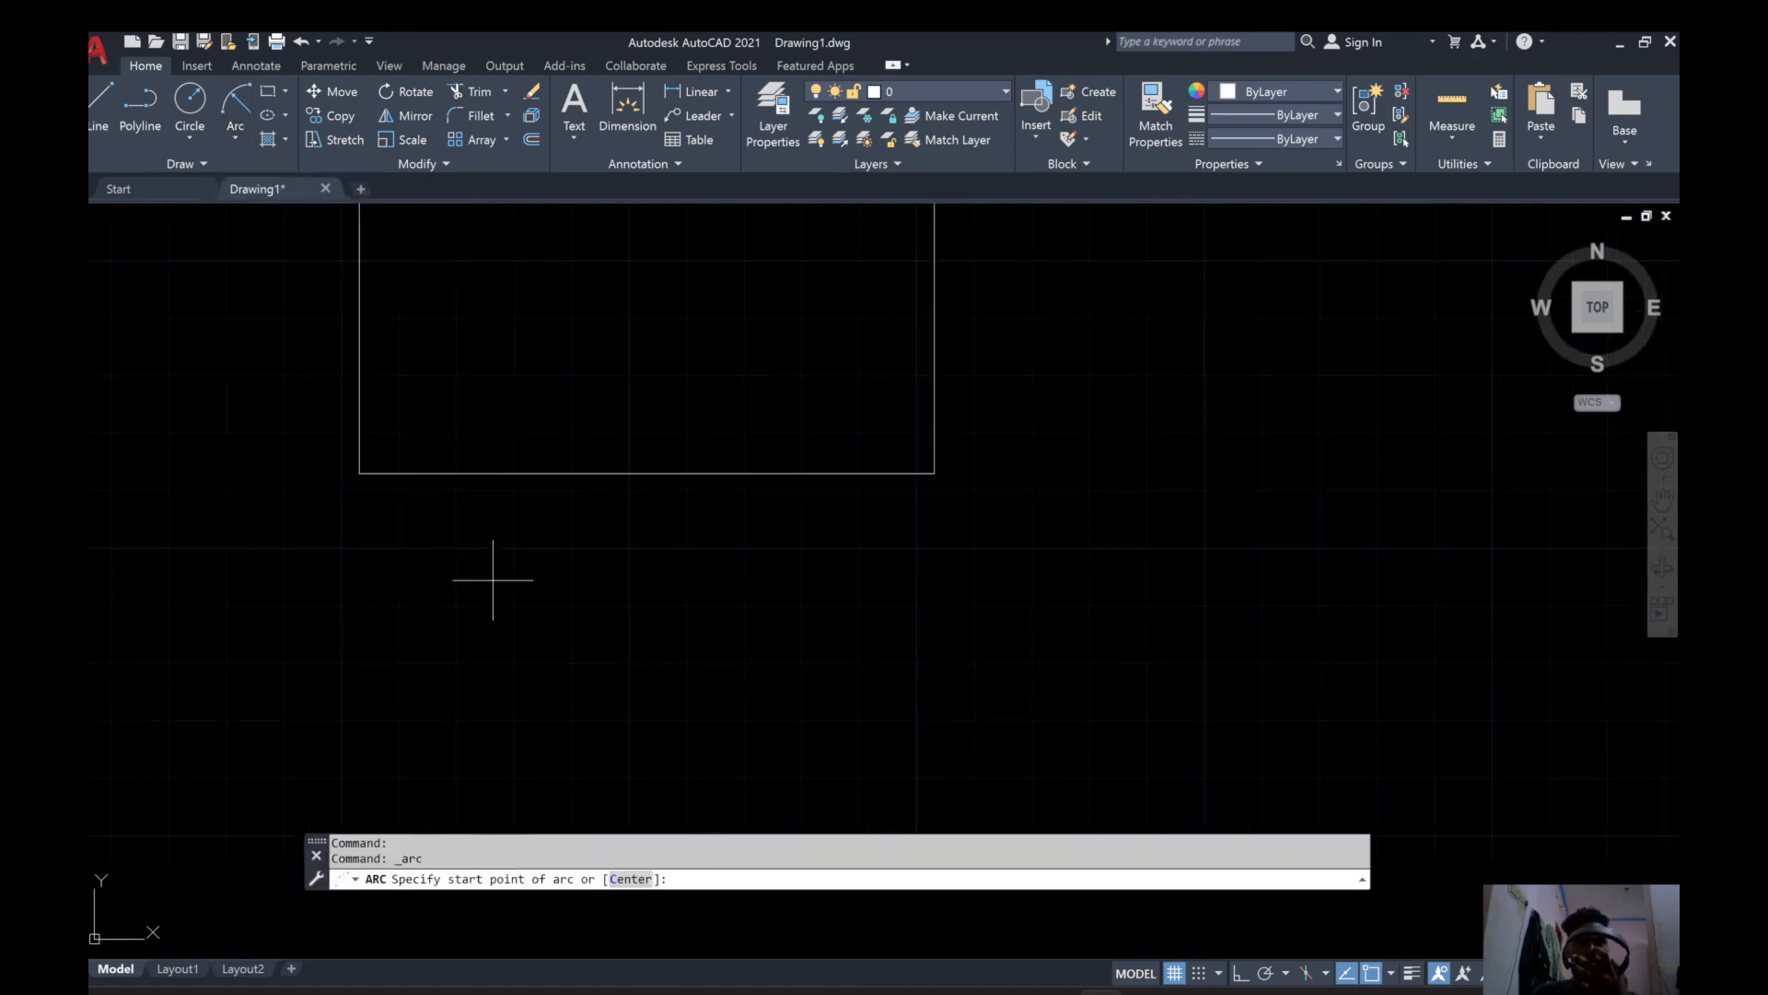
{"action": "left_click", "coordinate": [359, 473]}
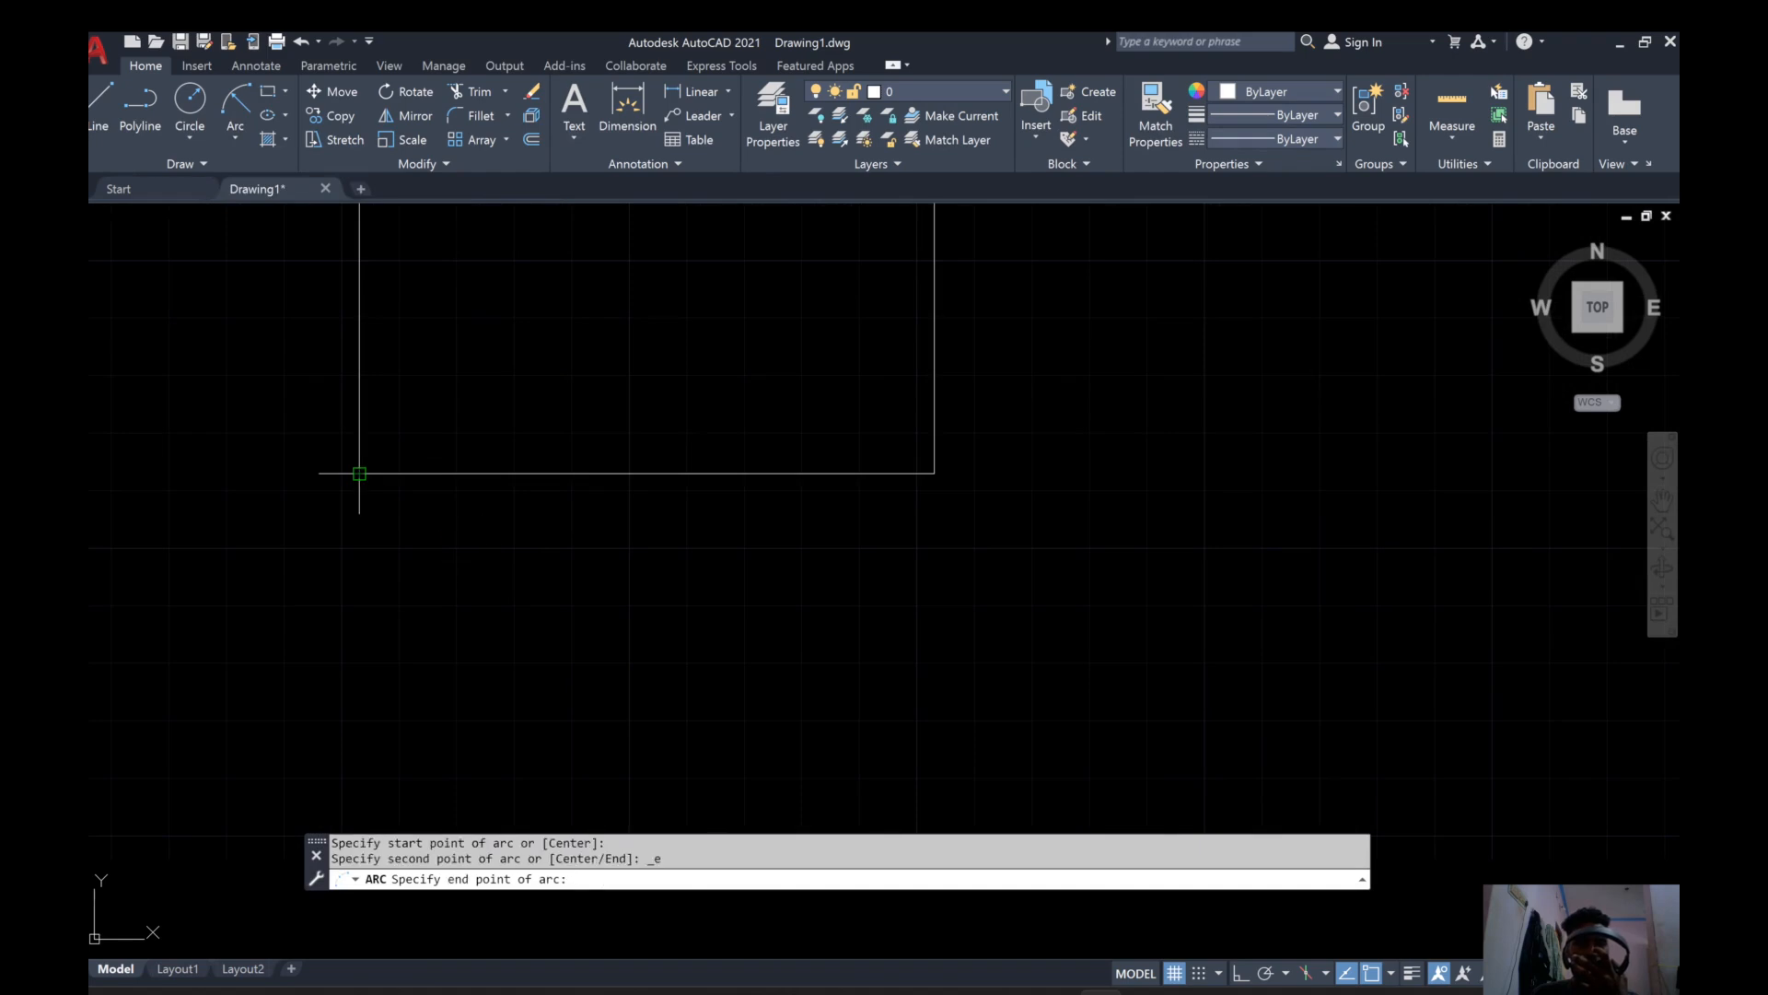
{"action": "left_click", "coordinate": [935, 473]}
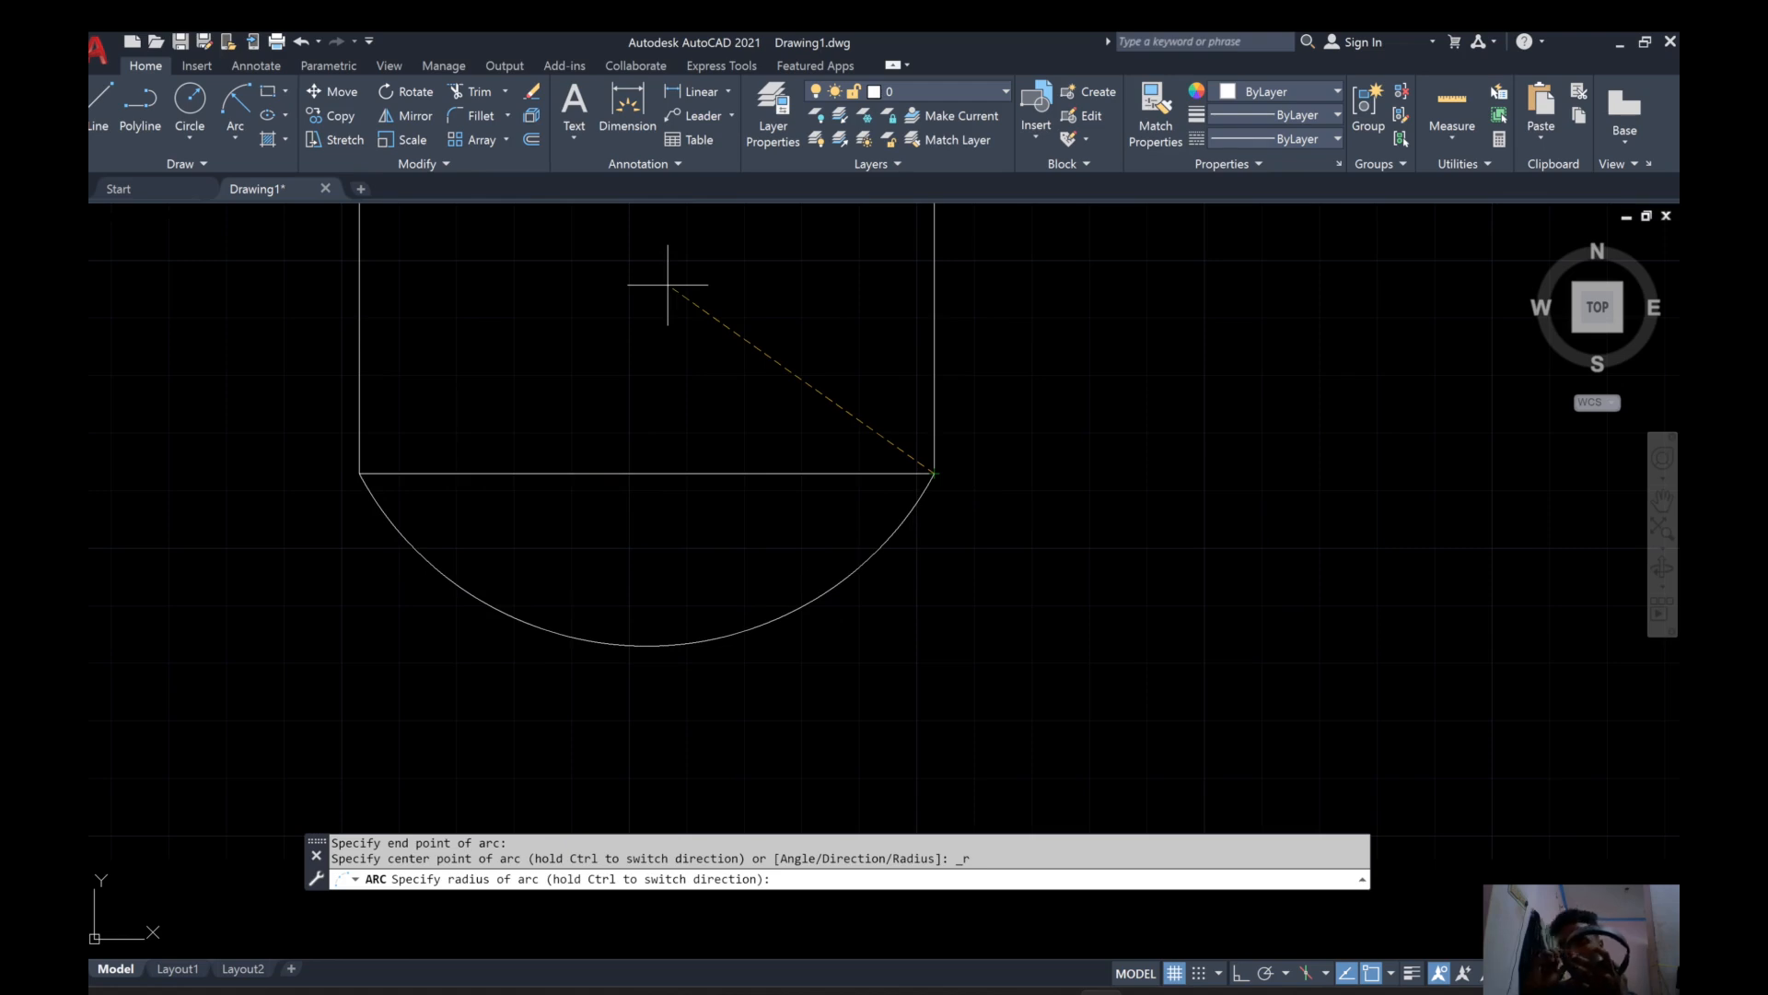
{"action": "type", "text": "50"}
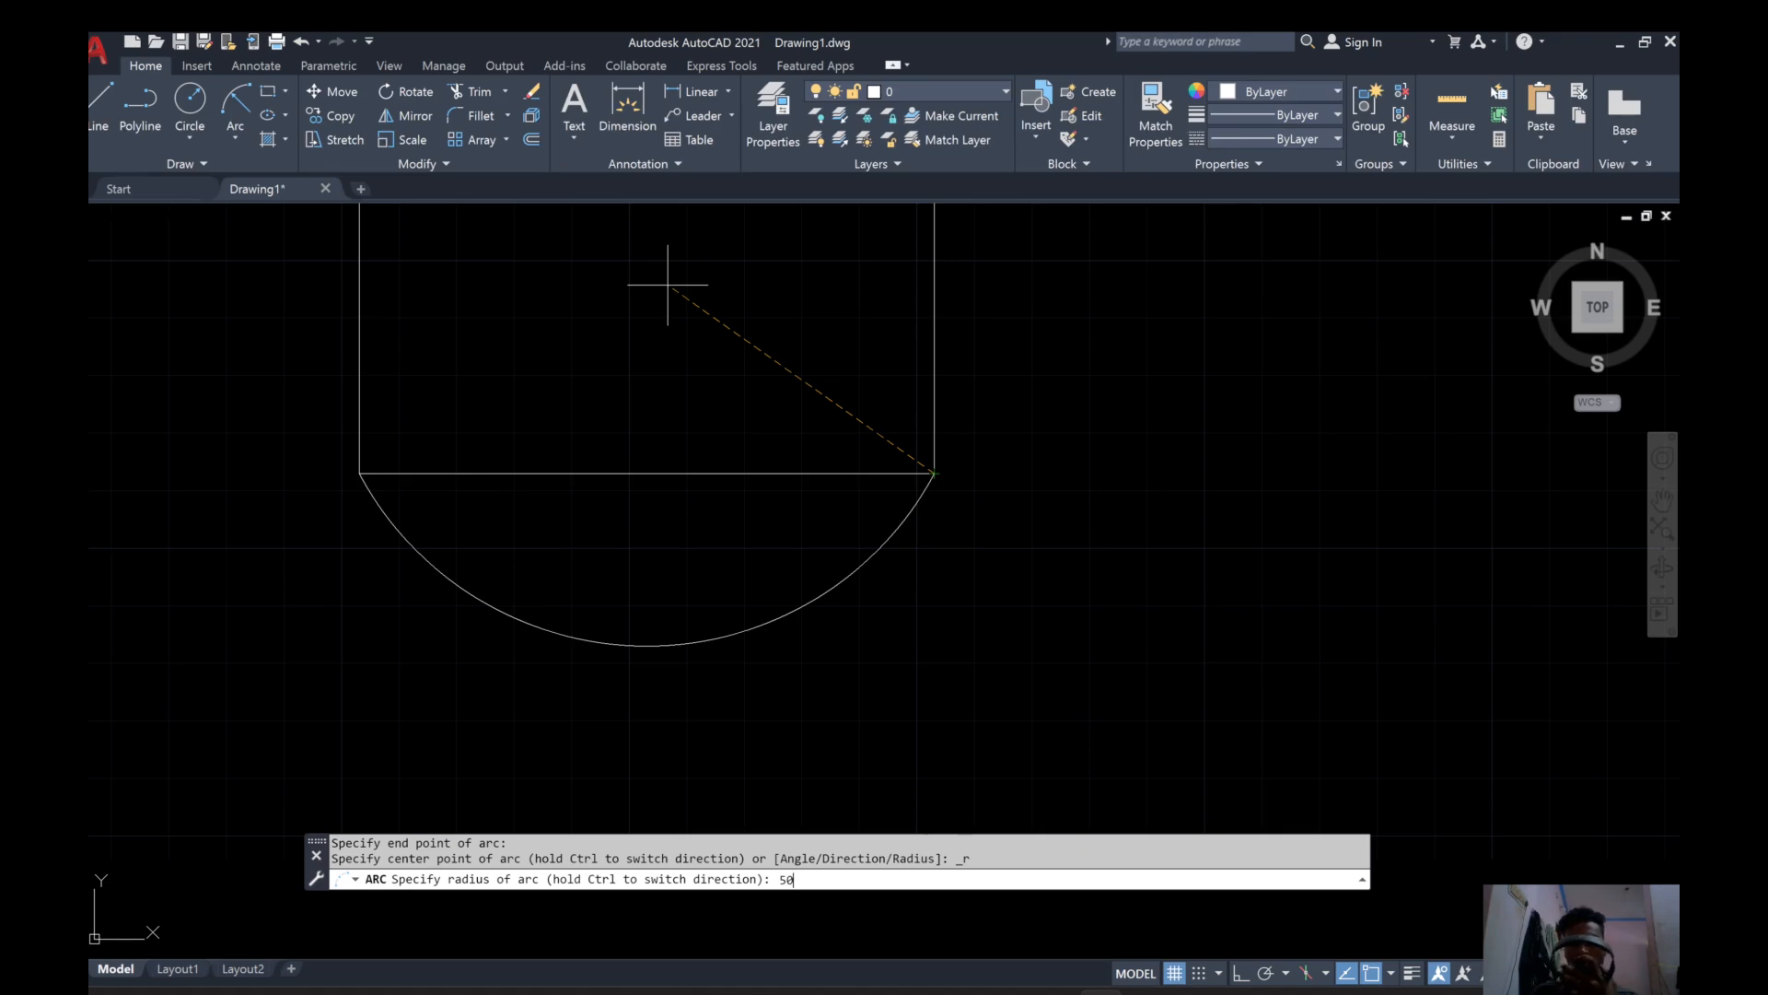
{"action": "key", "text": "Return"}
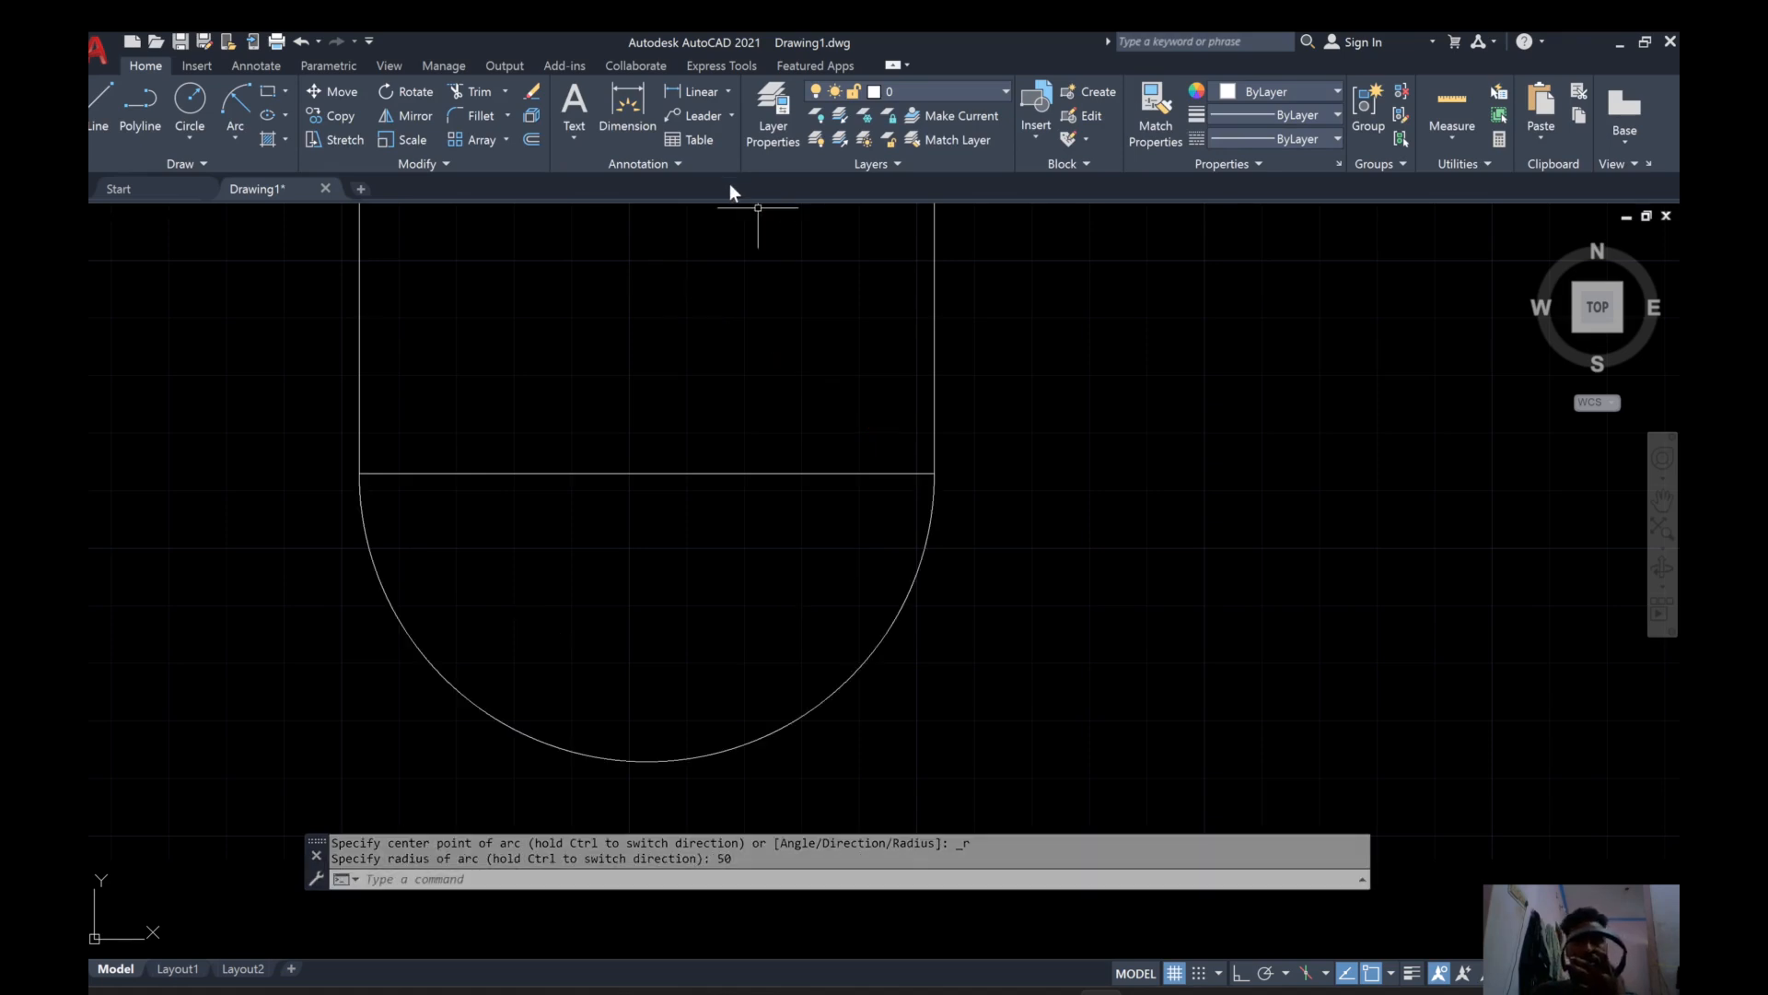
Add a radius dimension to the arc below the square, placing its text inside the arc.
{"action": "left_click", "coordinate": [730, 92]}
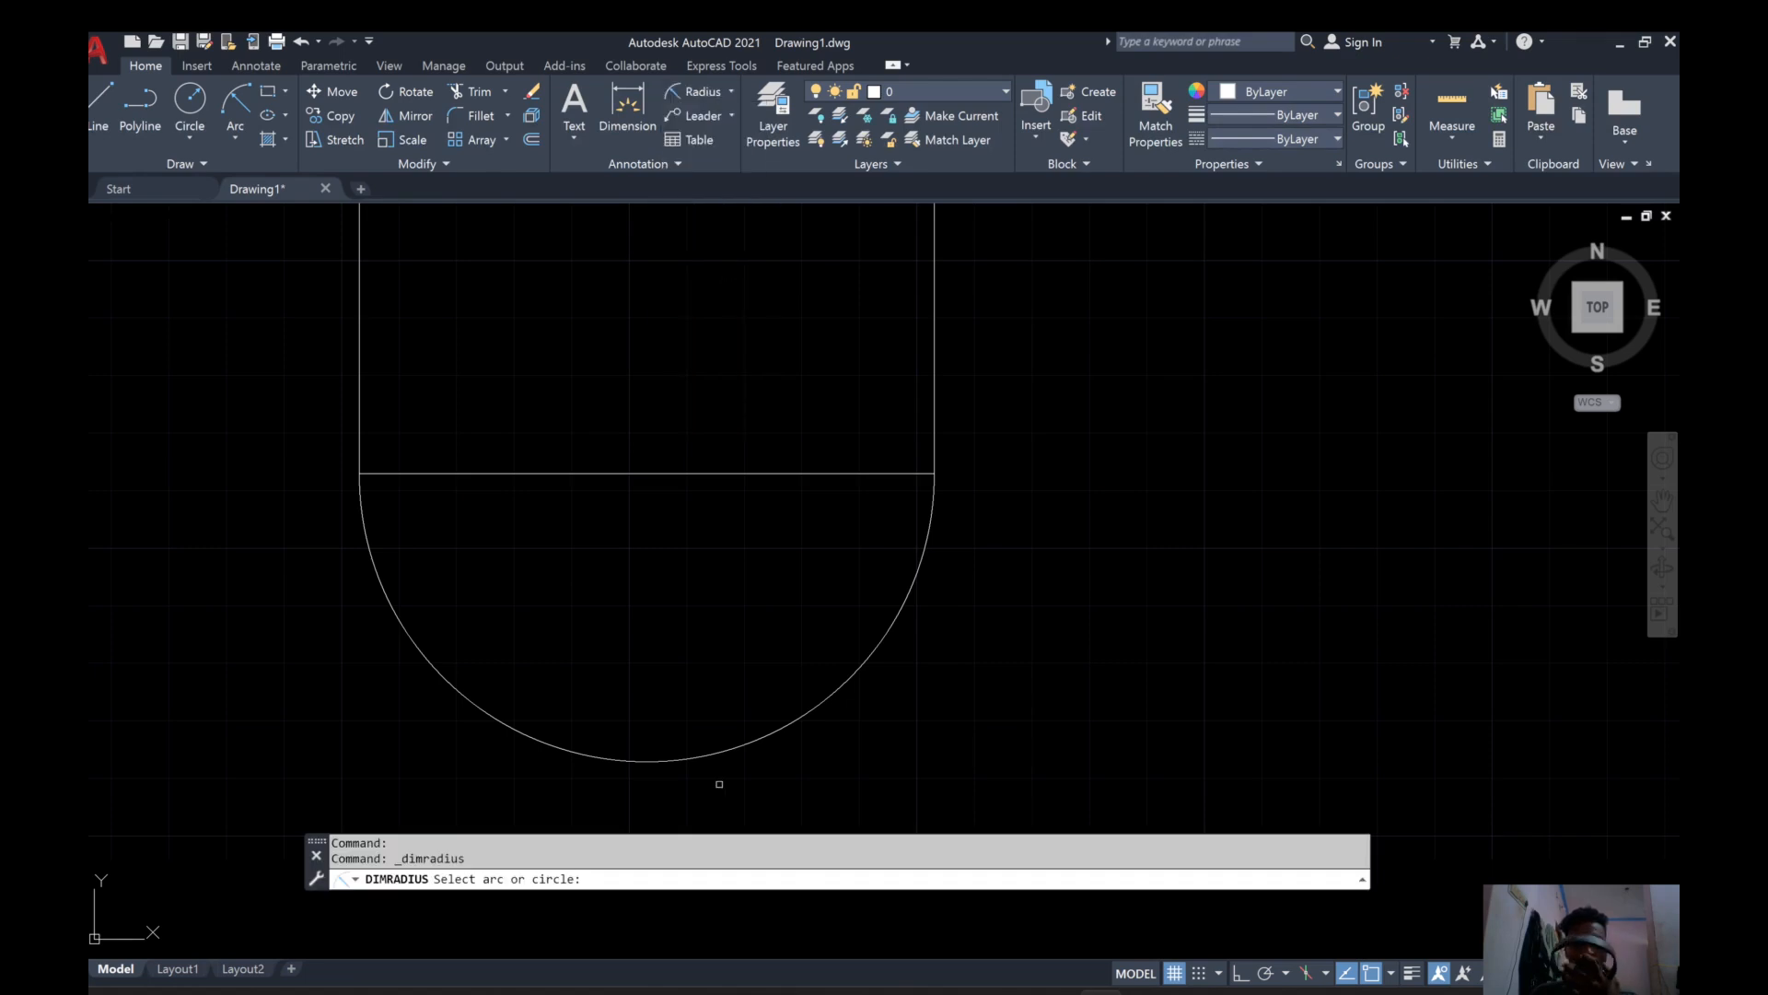
{"action": "left_click", "coordinate": [743, 745]}
{"action": "left_click", "coordinate": [749, 691]}
{"action": "scroll", "coordinate": [785, 679], "scroll_direction": "up", "scroll_amount": 5}
{"action": "scroll", "coordinate": [748, 483], "scroll_direction": "down", "scroll_amount": 5}
{"action": "scroll", "coordinate": [750, 434], "scroll_direction": "down", "scroll_amount": 4}
{"action": "scroll", "coordinate": [738, 340], "scroll_direction": "up", "scroll_amount": 4}
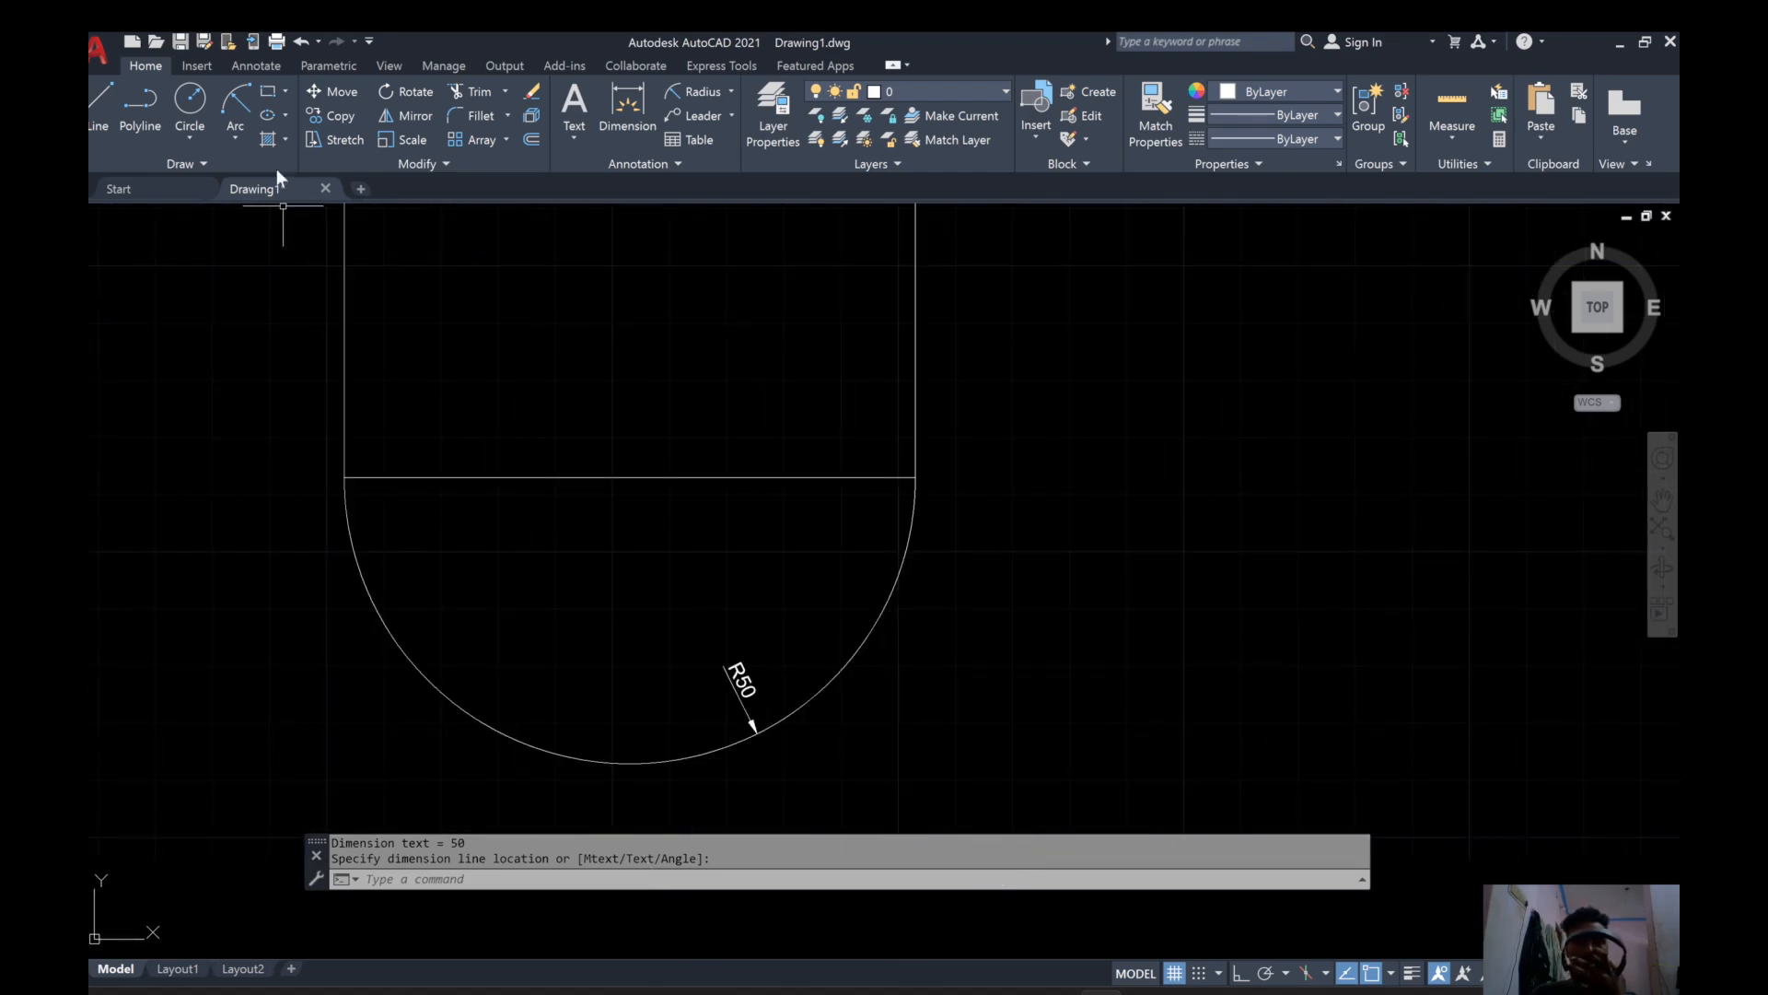